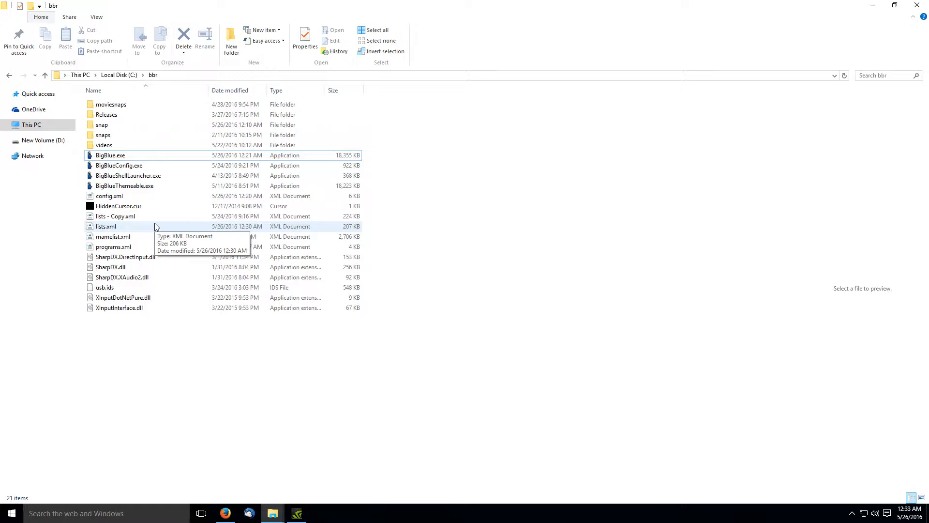
- View the episode files in the Season 1 folder of D:\larry sanders and return to the parent folder
mouse_move(273, 513)
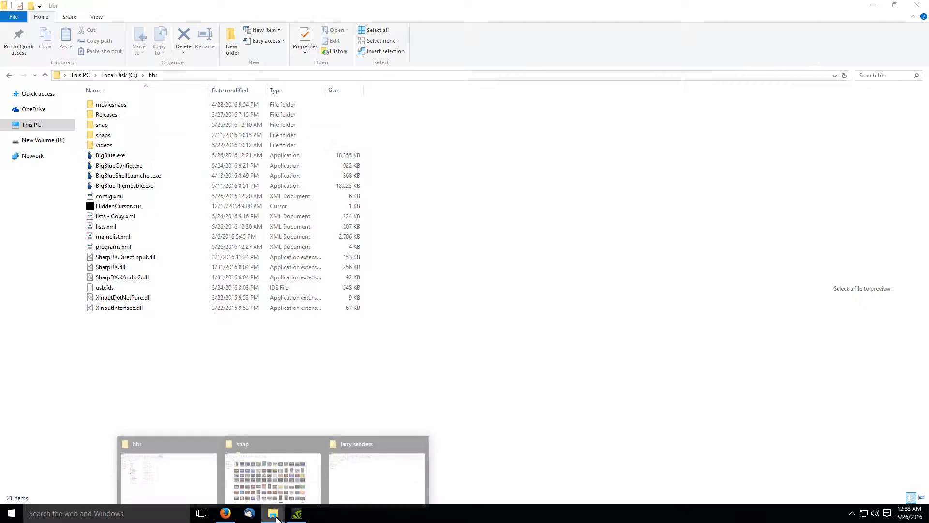
left_click(348, 474)
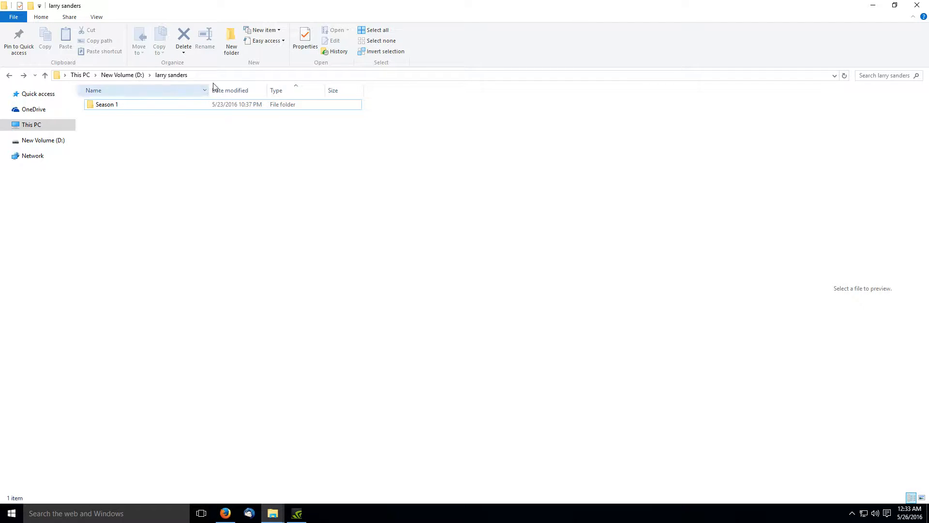
double_click(116, 108)
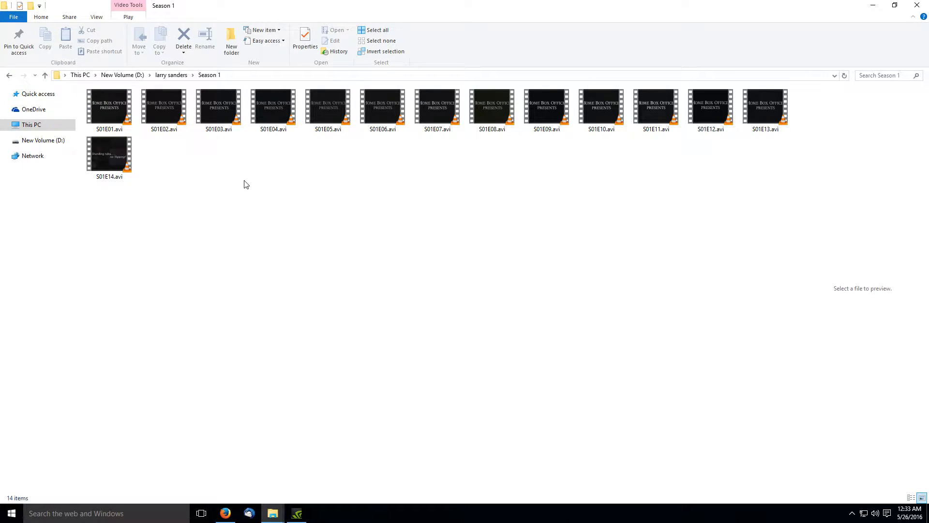
left_click(169, 76)
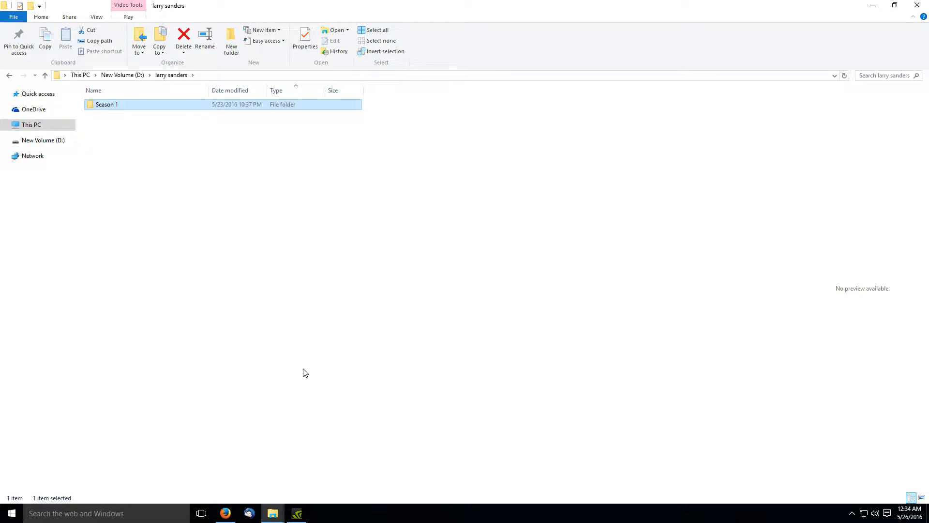
- Switch back to the C:\bbr folder and launch BigBlue.exe
left_click(272, 513)
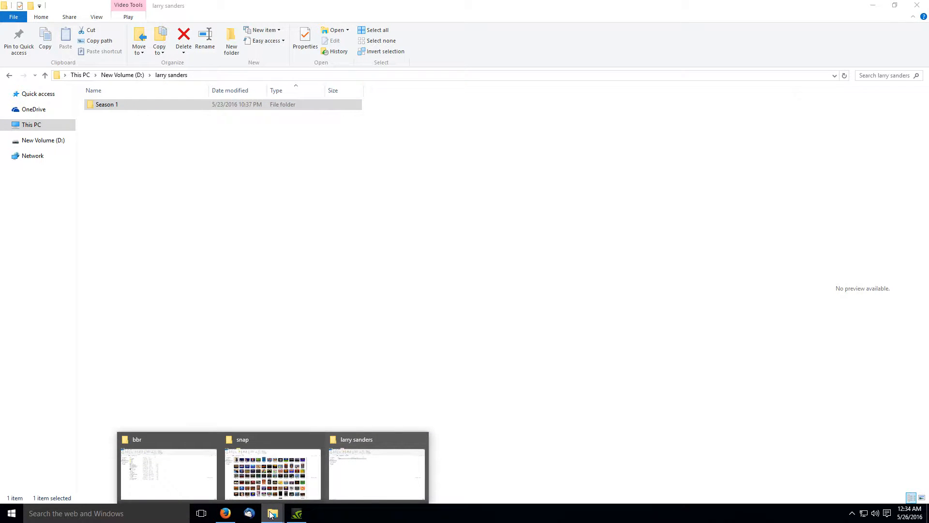
left_click(194, 482)
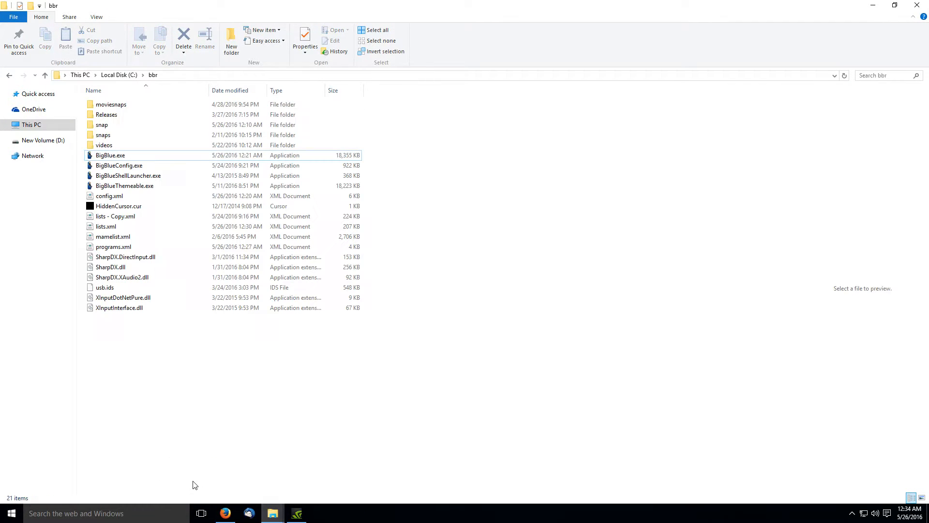
left_click(111, 160)
double_click(111, 160)
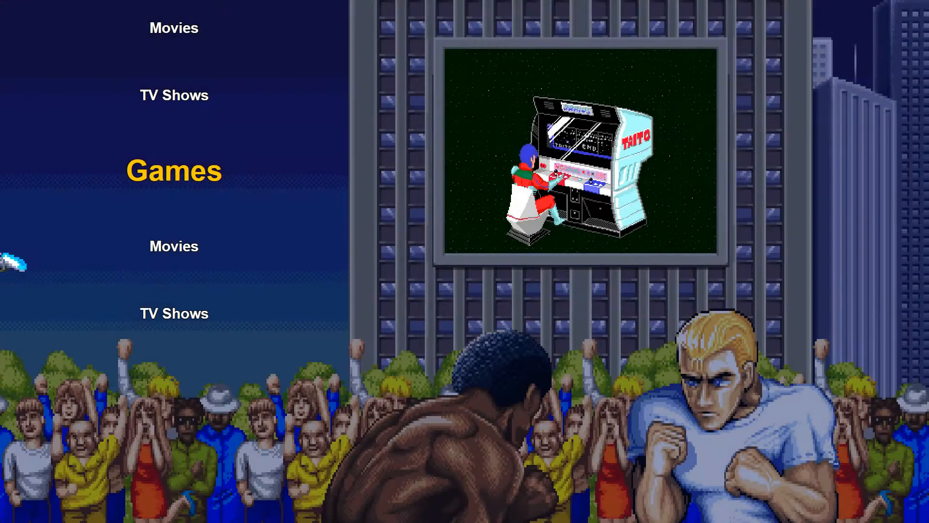
- Browse TV Shows down to the Season 1 episodes of Star Trek: The Next Generation and exit the front end
key("Down")
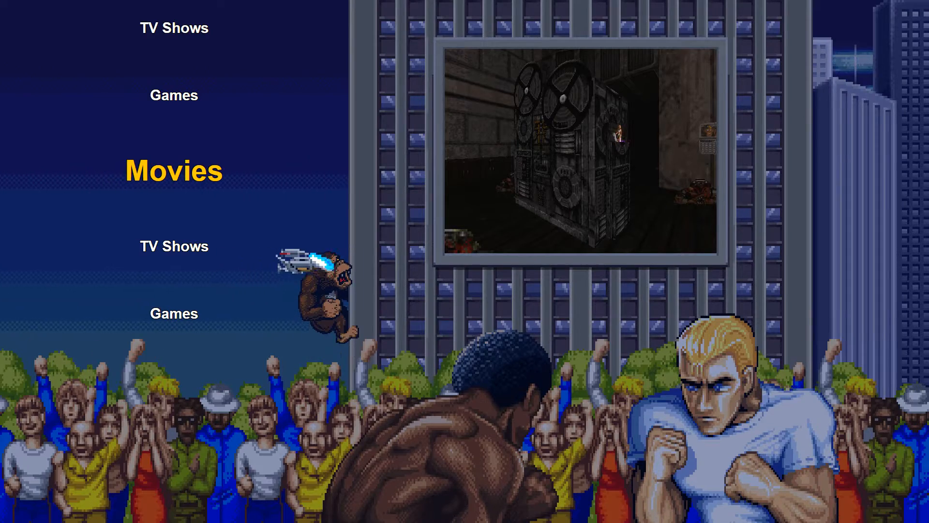
key("Down")
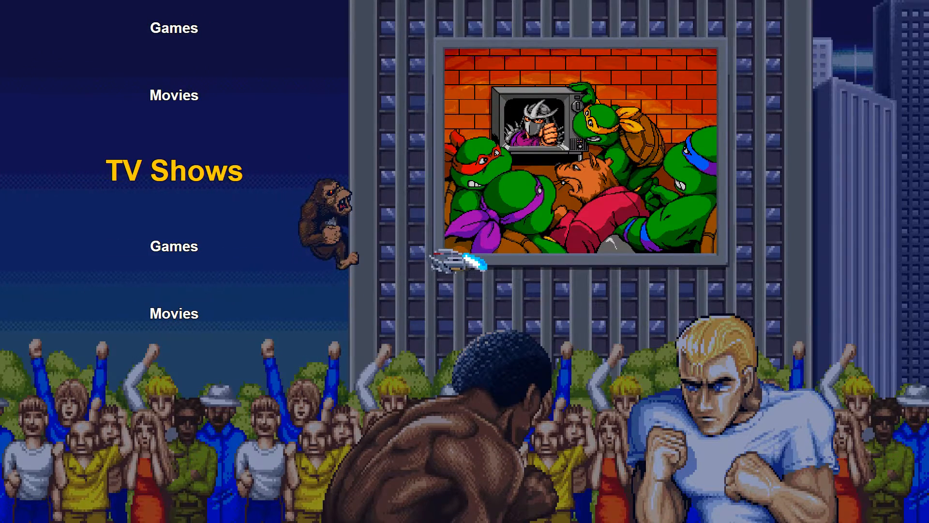
key("Return")
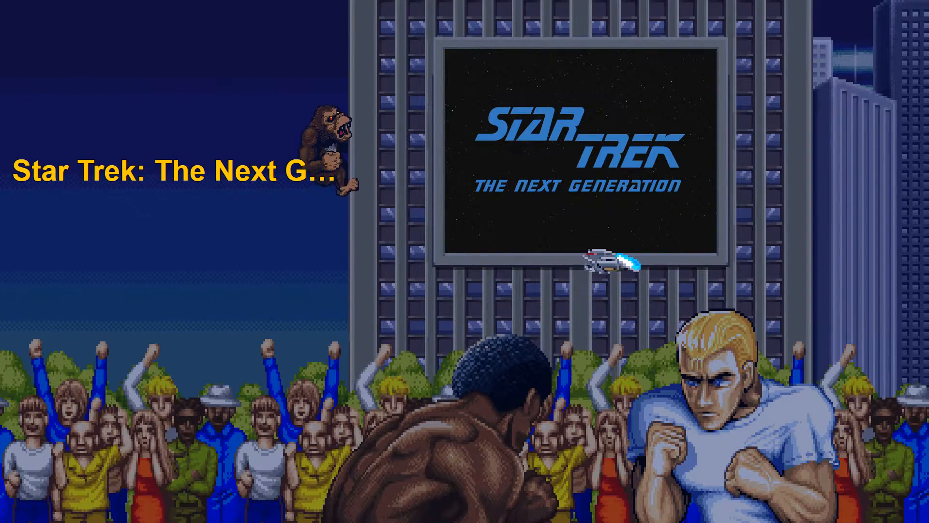
key("Return")
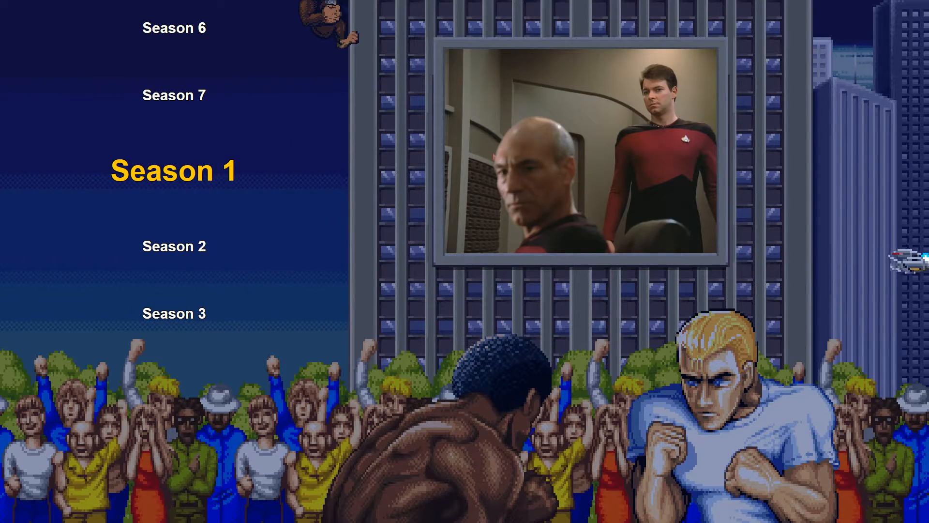
key("Return")
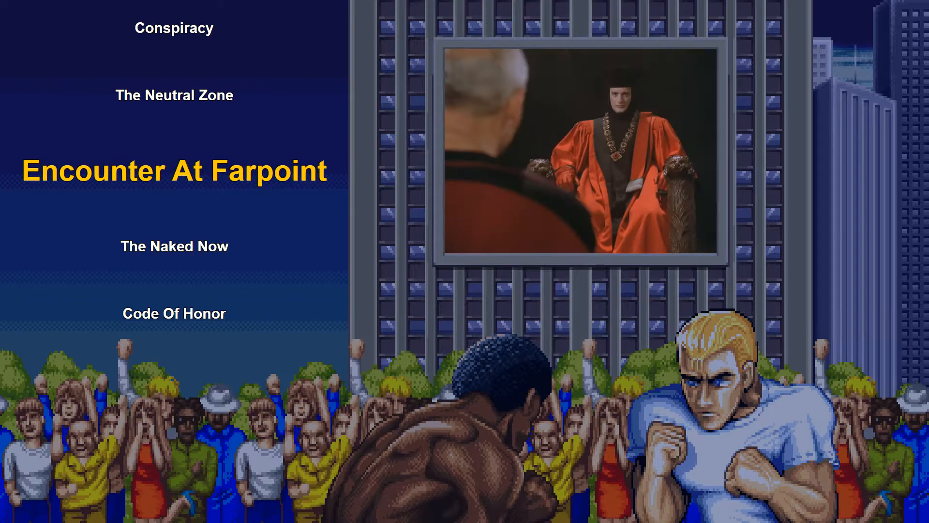
key("Escape")
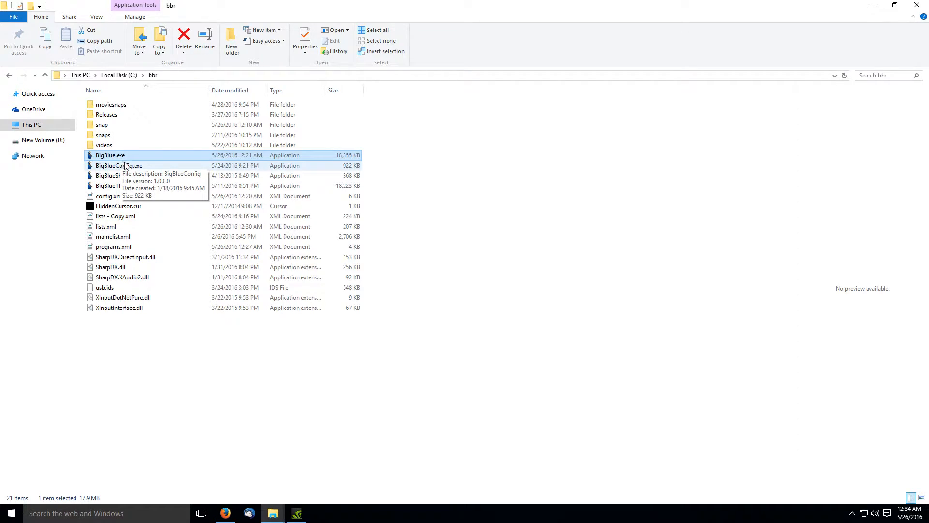
- Run BigBlueConfig.exe, open the TV Shows list for editing and start adding a folder to it
double_click(128, 166)
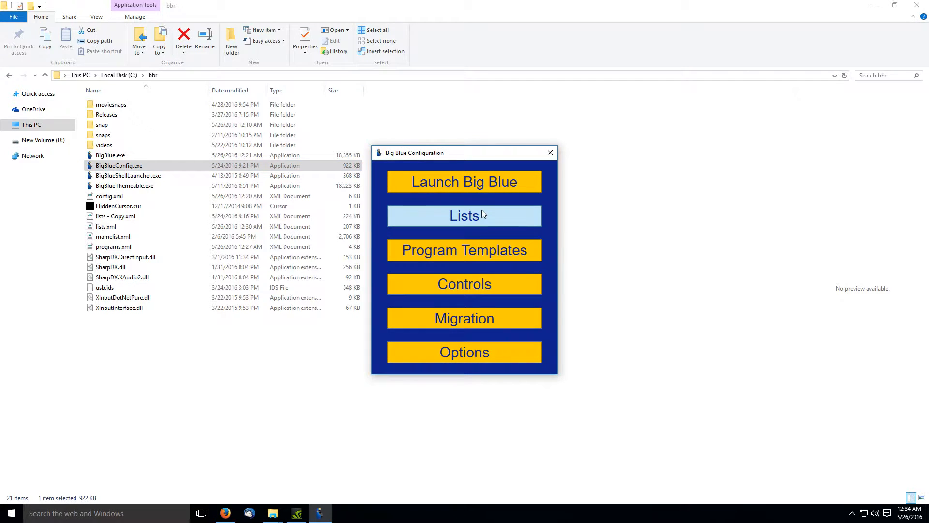
left_click(481, 211)
double_click(280, 163)
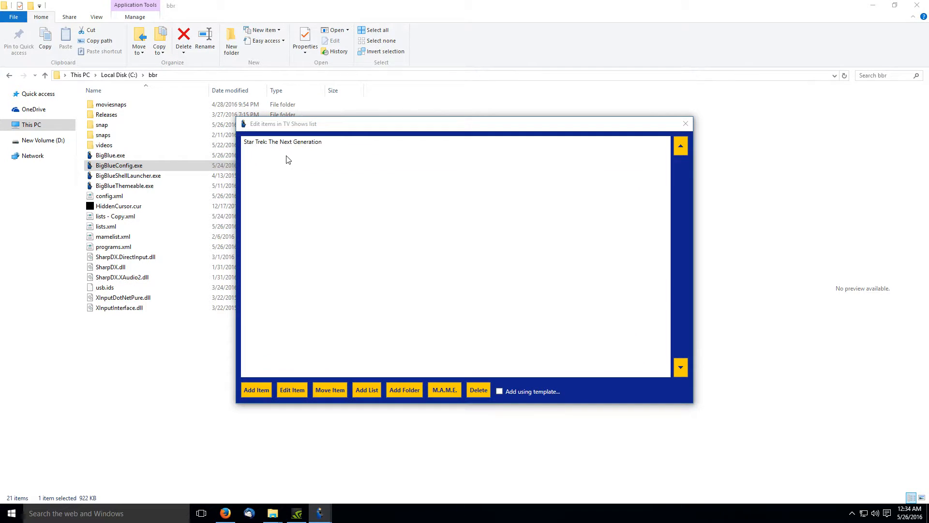
left_click(399, 391)
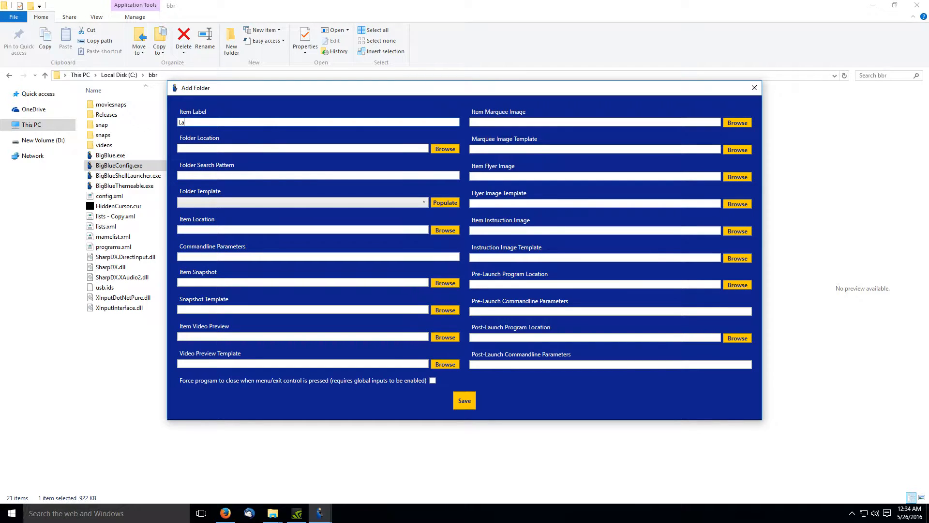
- Label the folder item The Larry Sanders Show and set its folder location to d:\larry sanders
type("Larry Sanders Show")
left_click(179, 122)
type("The")
left_click(201, 148)
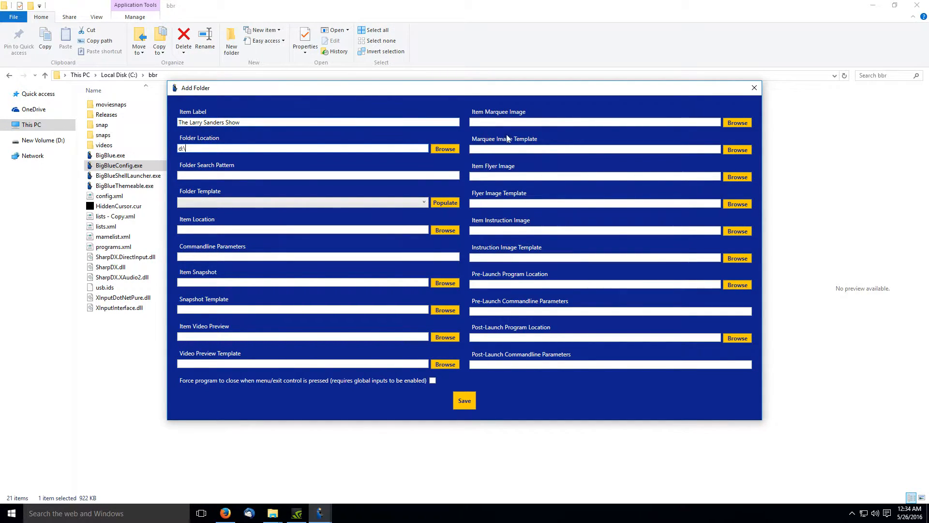
left_click(446, 148)
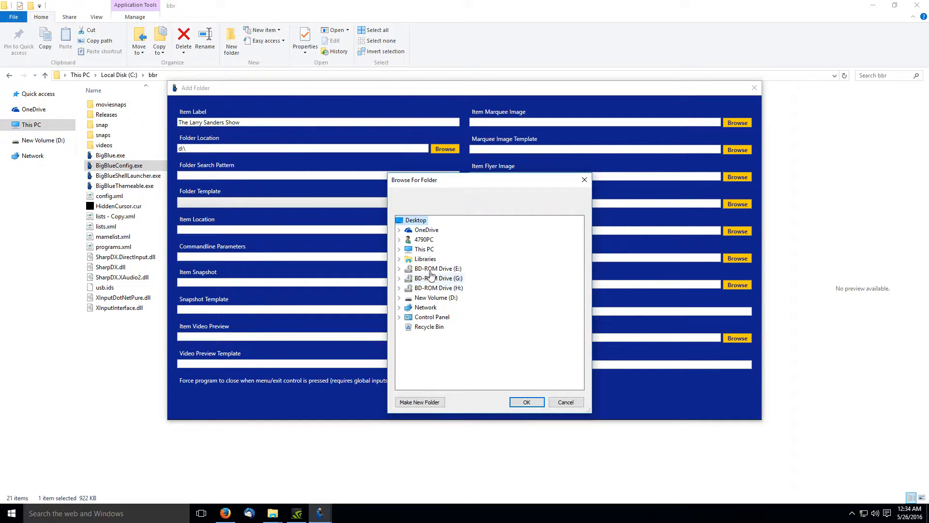
left_click(584, 180)
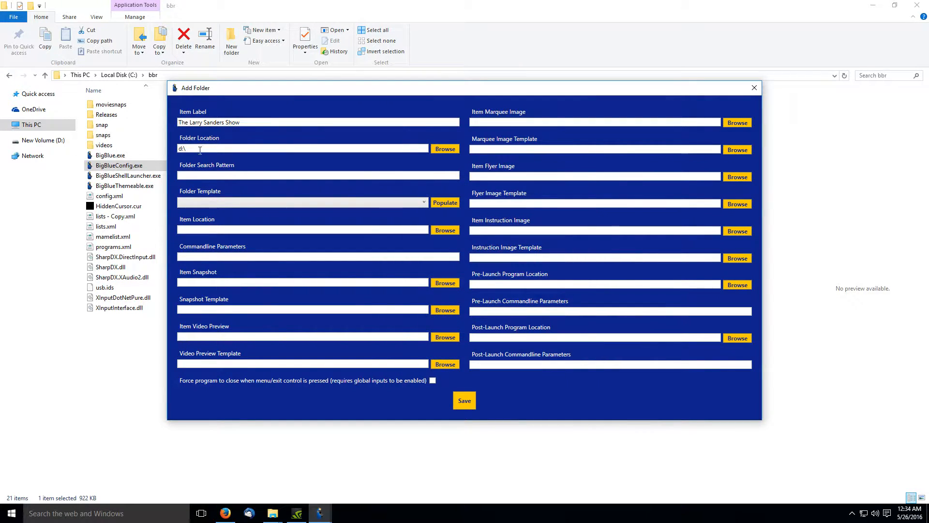
type("larry sanders")
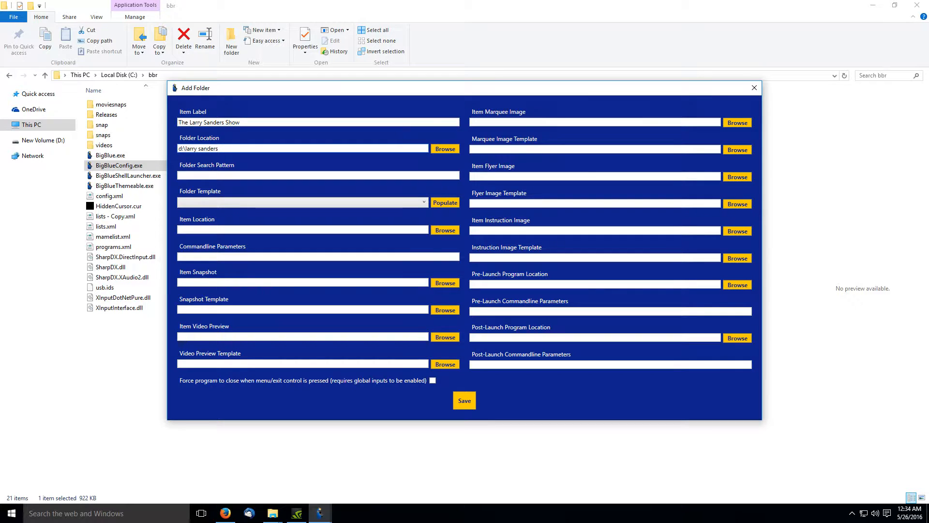
- Set the folder search pattern to *.* so that all file types are included
left_click(214, 176)
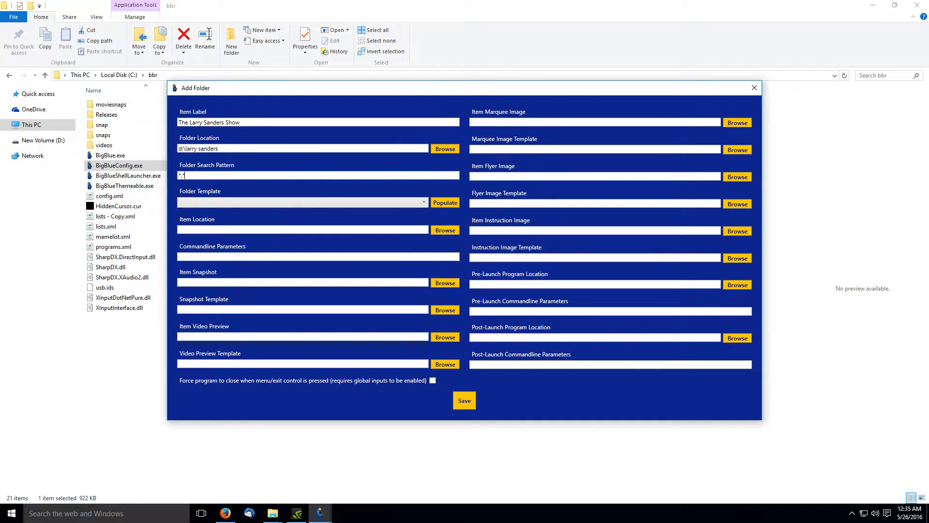
type(".avip4")
key("BackSpace")
key("BackSpace")
type("*")
- Choose the Video LAN Player folder template and populate the item location, command-line parameters and snapshot template from it
left_click(420, 203)
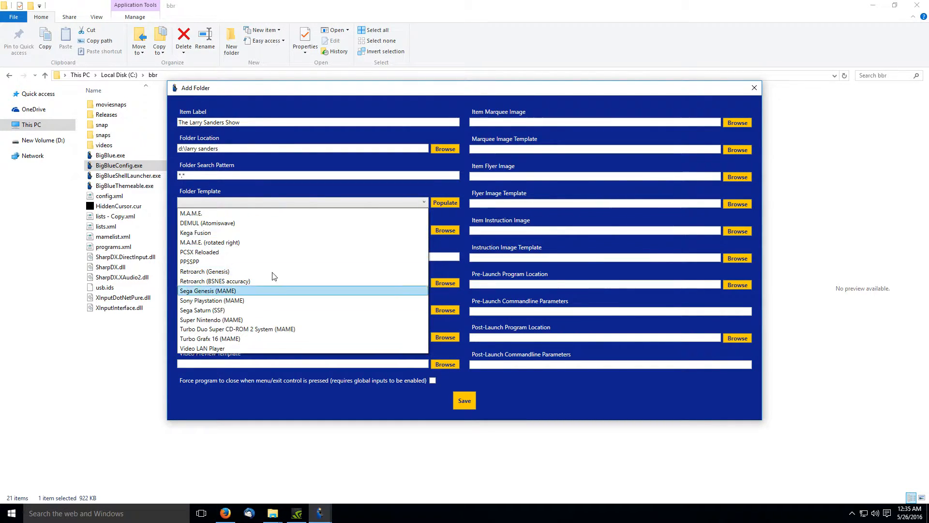
left_click(220, 349)
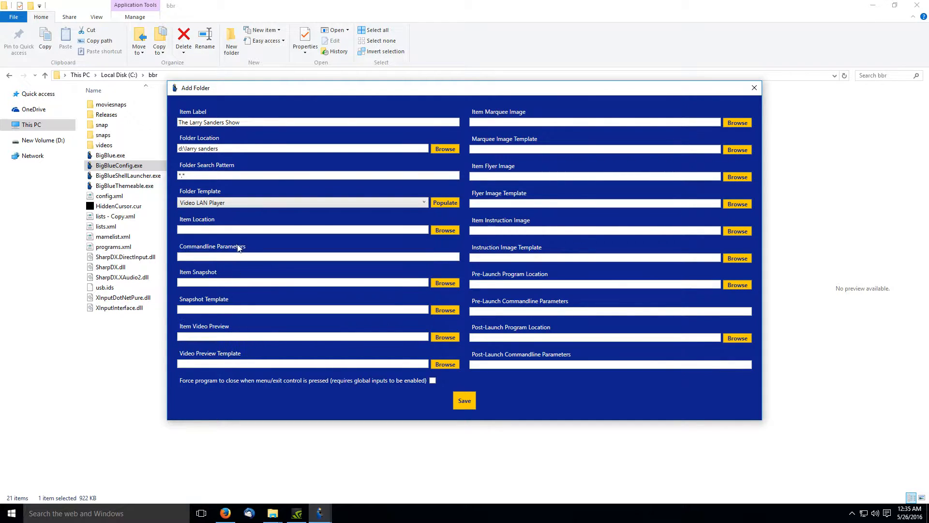
left_click(445, 203)
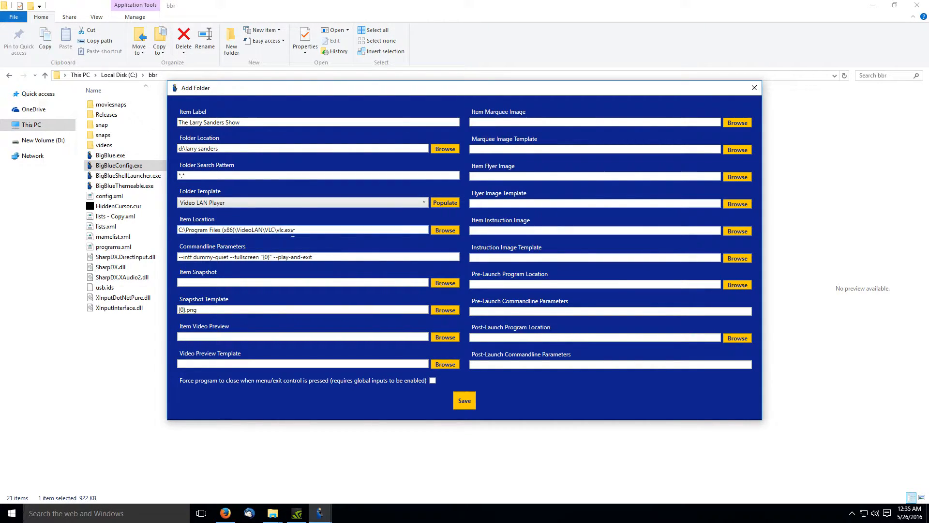
left_click_drag(311, 229, 175, 230)
left_click_drag(319, 257, 175, 260)
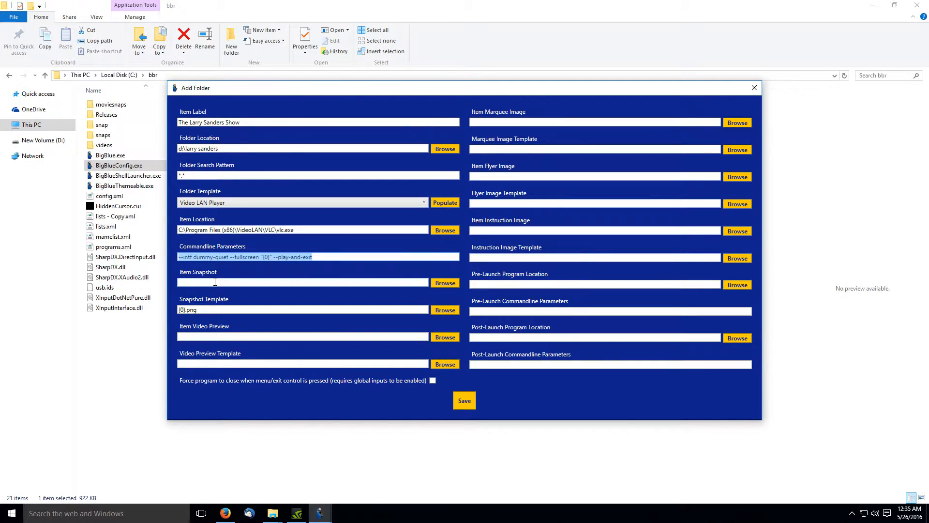
- Choose larrysandersshow.png as the item snapshot and shorten its path to the relative snap\larry sanders\larrysandersshow.png
left_click(438, 284)
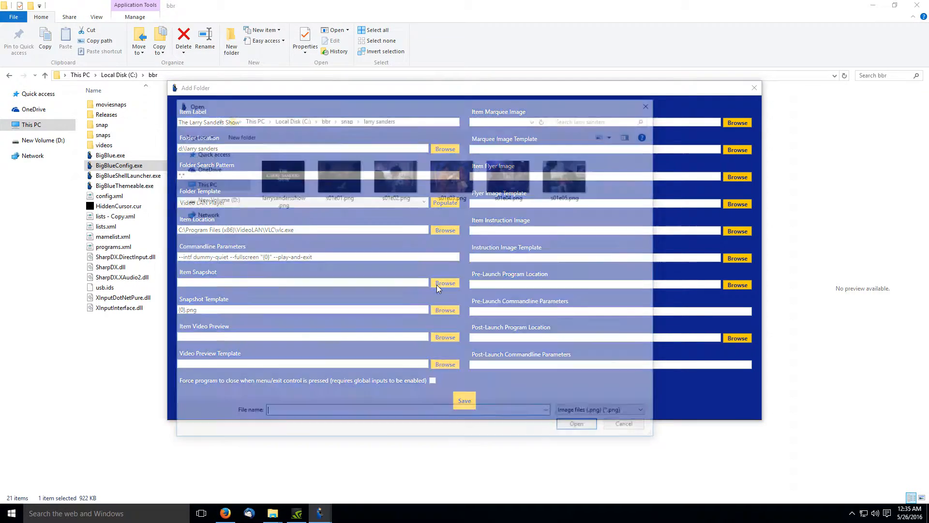
left_click(278, 186)
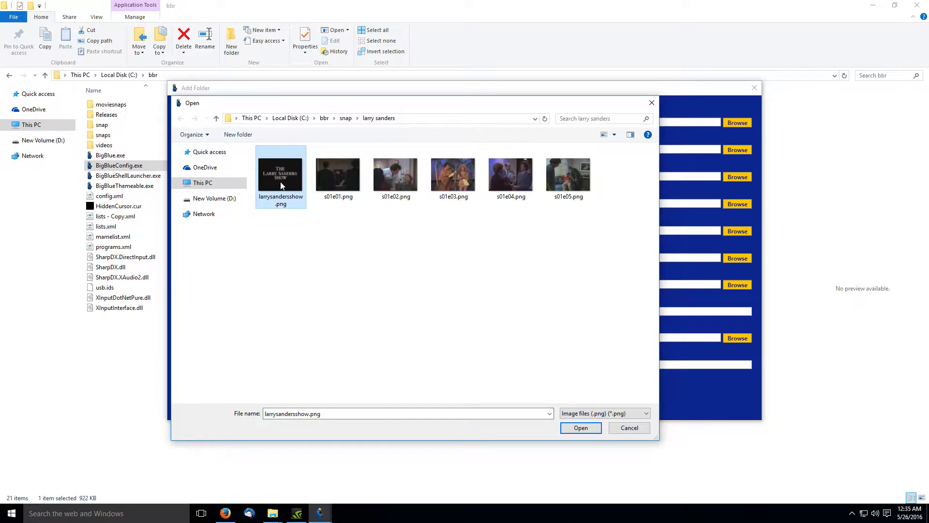
double_click(276, 177)
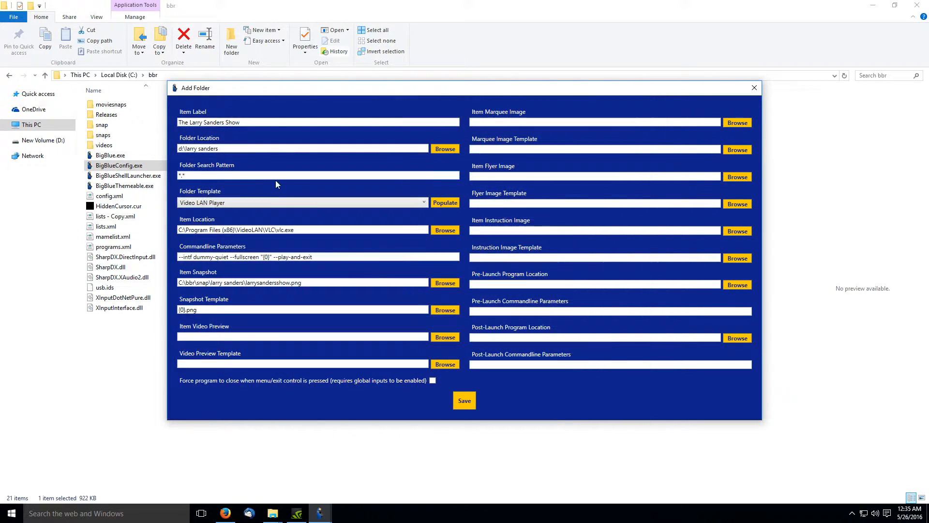
left_click_drag(196, 283, 173, 283)
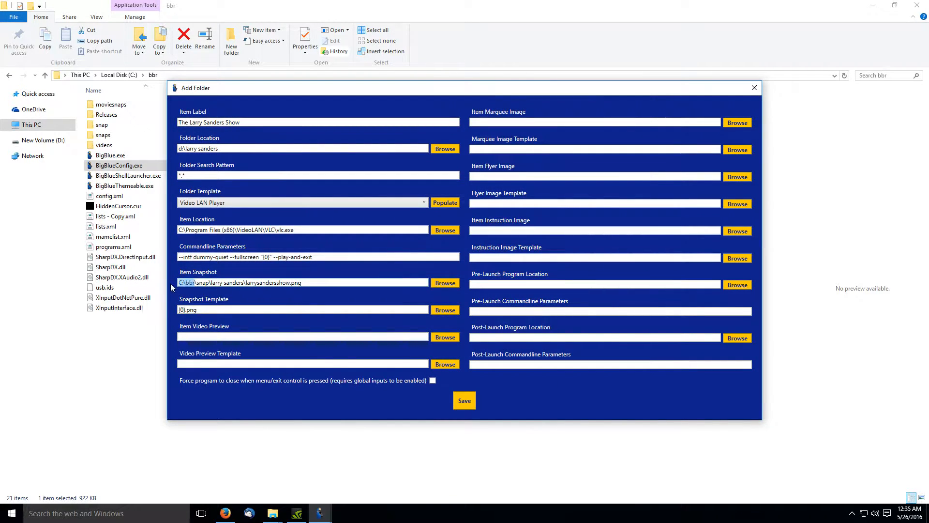
key("BackSpace")
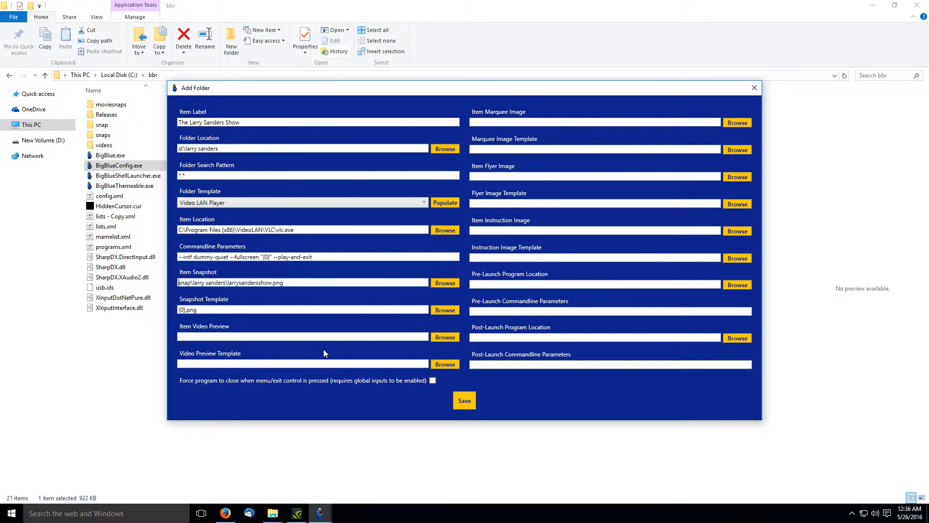
- Enter the path snap\larry sanders\{0}.png as the Item Video Preview
left_click(242, 336)
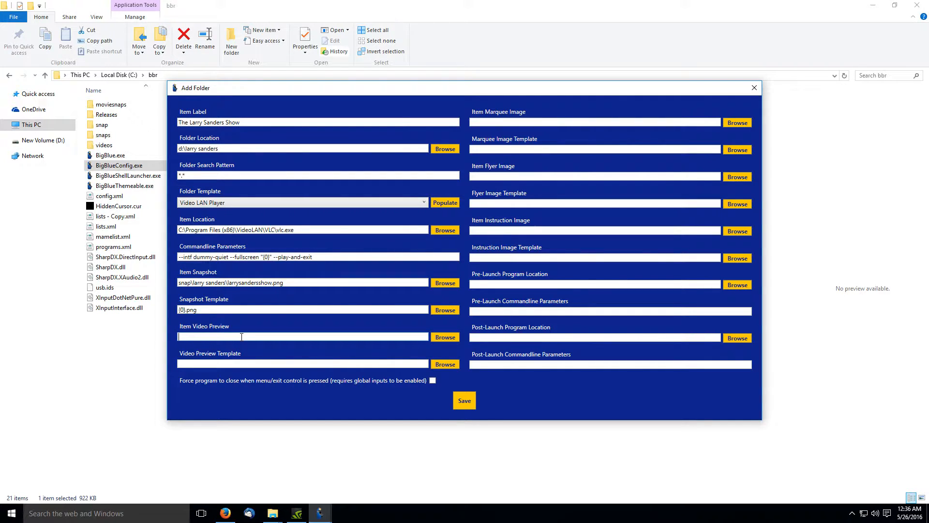
type("snap\\ar")
type("larry sanders\\{0")
type("}.png")
left_click_drag(235, 336, 228, 336)
- Move the whole path from Item Video Preview into Snapshot Template, replacing the template's existing content
left_click(244, 337)
key("ctrl+a")
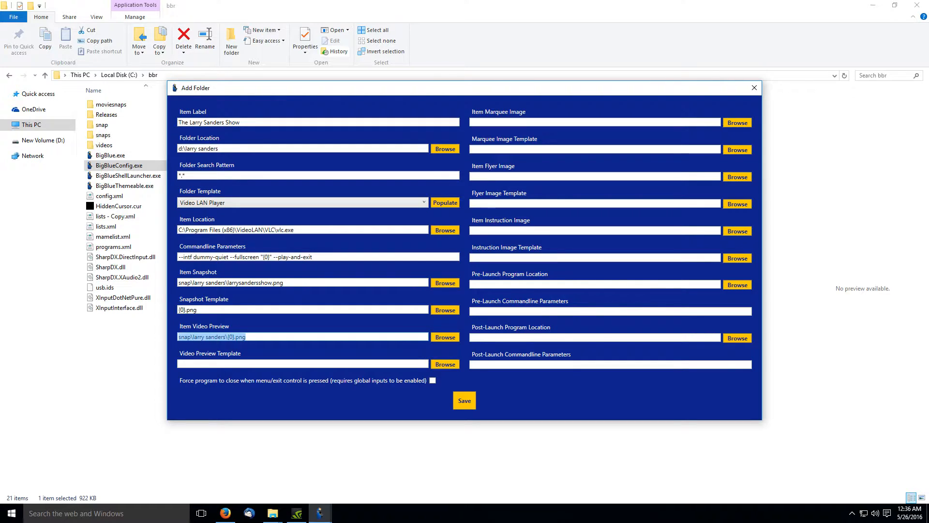
key("ctrl+x")
left_click(208, 310)
key("ctrl+a")
key("ctrl+v")
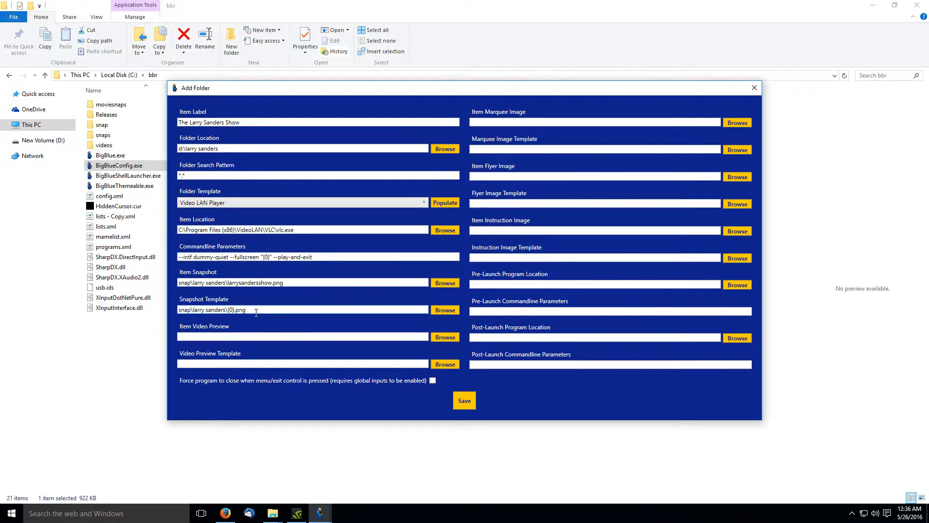
- Switch to the larry sanders folder window and check the episode file names in Season 1
left_click(273, 514)
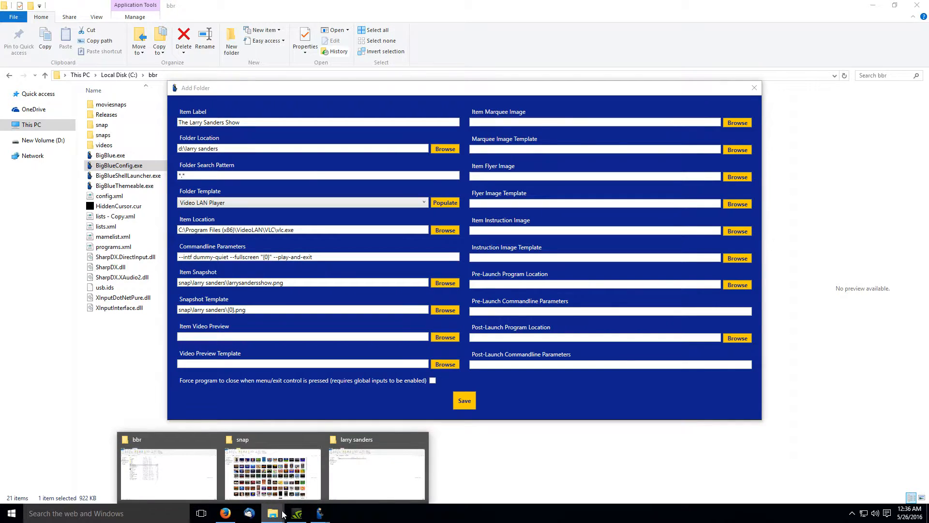
left_click(356, 480)
double_click(116, 108)
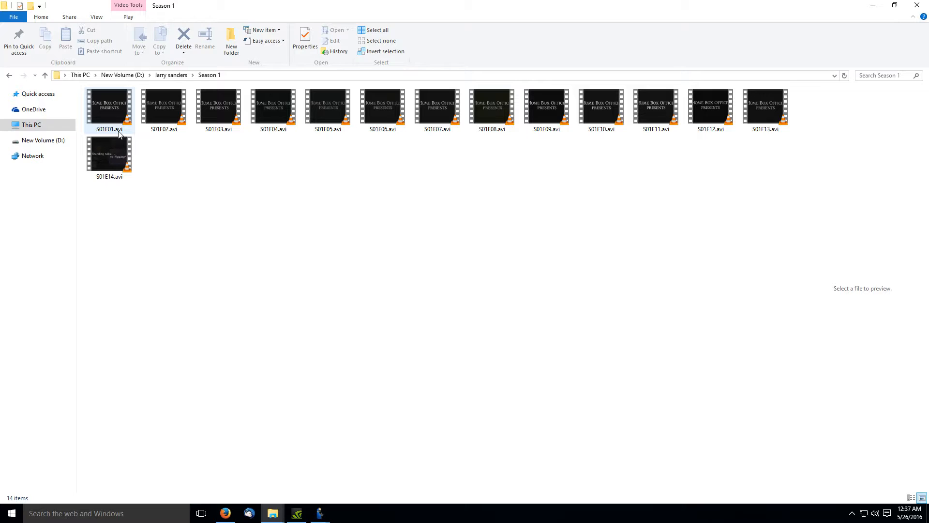
left_click(273, 513)
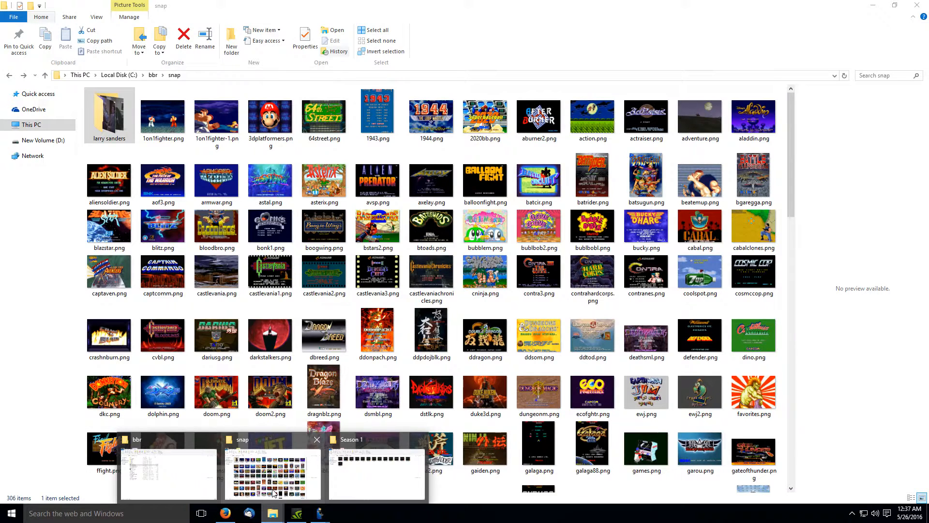
left_click(273, 492)
double_click(109, 107)
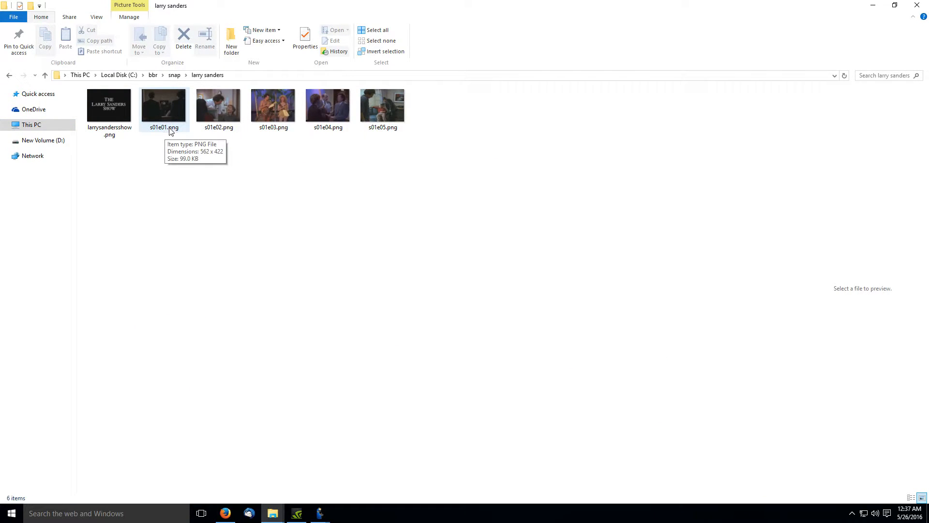
left_click(320, 513)
left_click(434, 484)
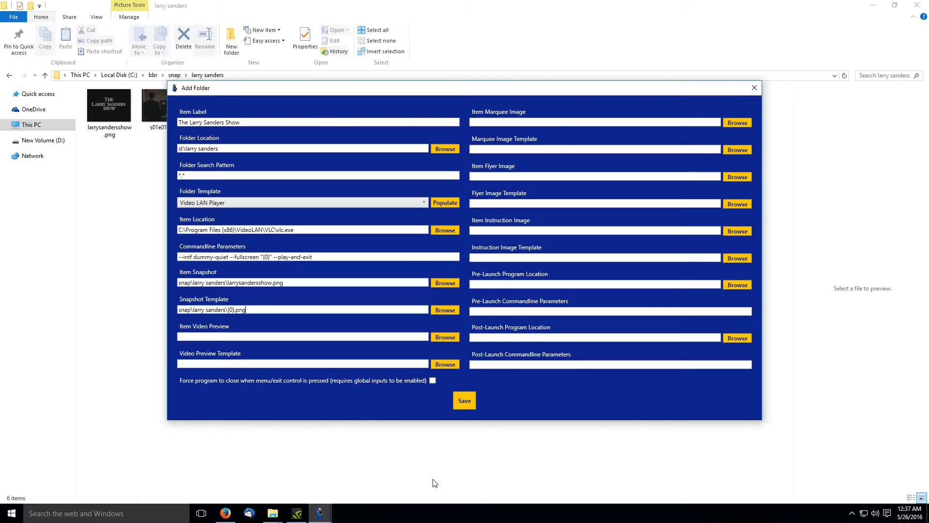
- Enable forcing the program to close on the menu/exit control and save The Larry Sanders Show folder
triple_click(254, 312)
left_click(254, 312)
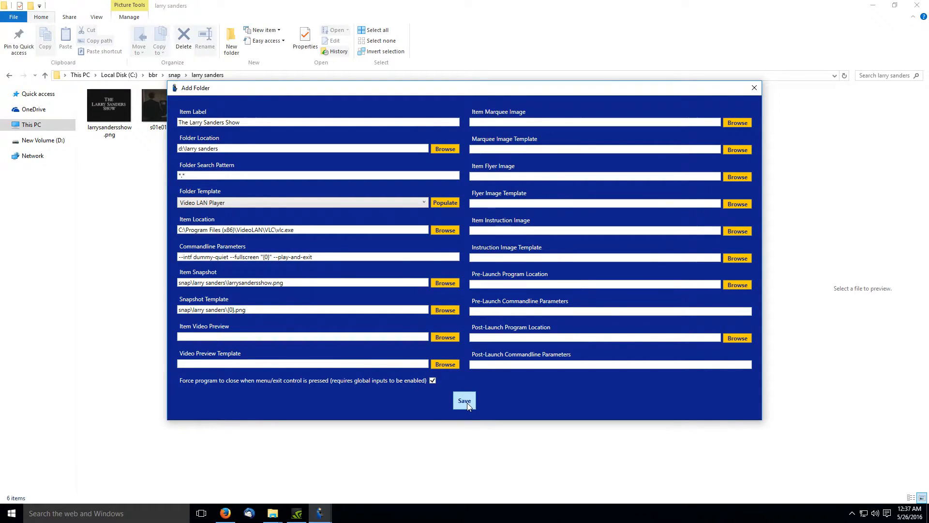
left_click(432, 381)
left_click(433, 381)
left_click(465, 402)
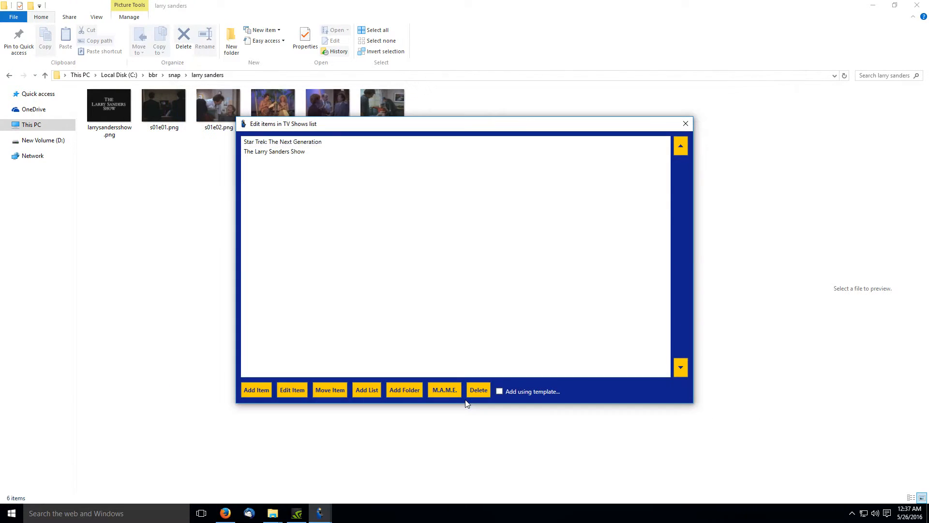
- Launch BigBlue.exe from the bbr folder and open the TV Shows list in the front end
left_click(301, 154)
left_click(271, 513)
left_click(194, 480)
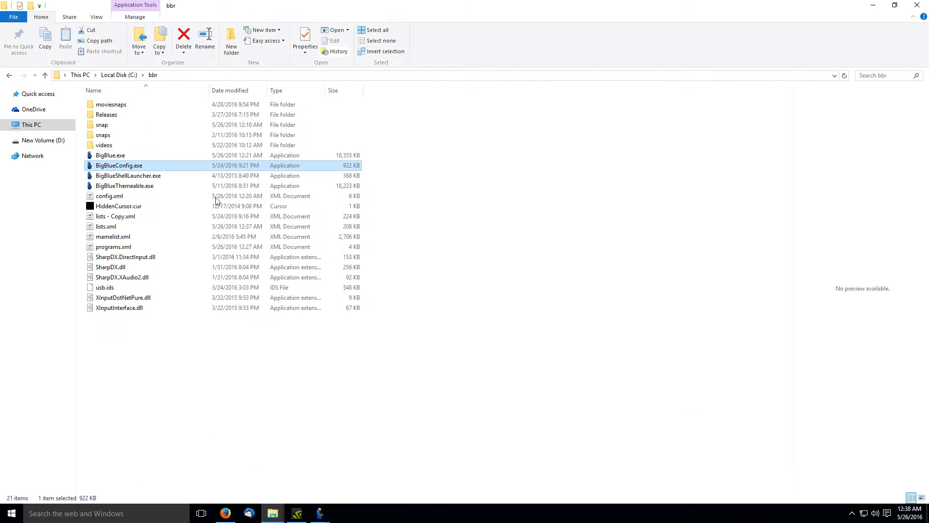
double_click(120, 158)
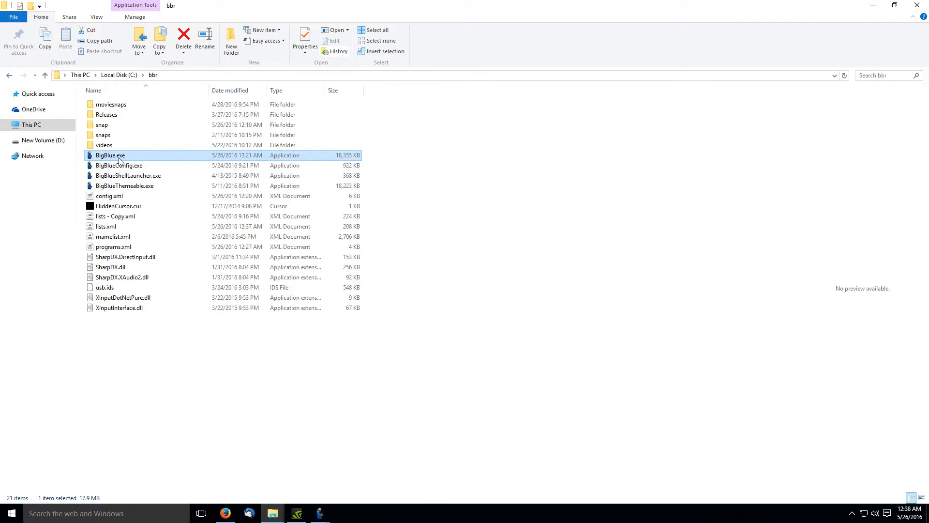
key("Up")
key("Down")
key("Up")
key("Return")
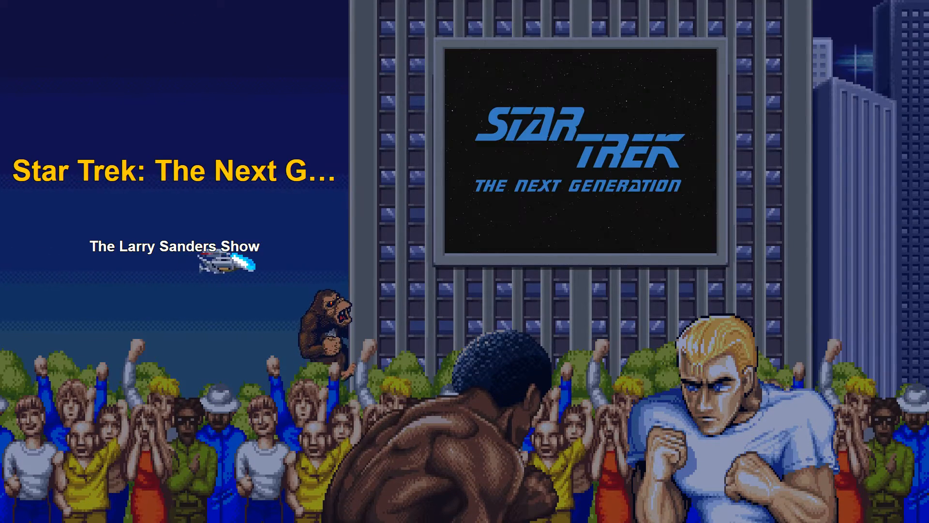
- Open Season 1 of The Larry Sanders Show, view the snapshots of episodes S01E01 through S01E05, and exit the front end
key("Down")
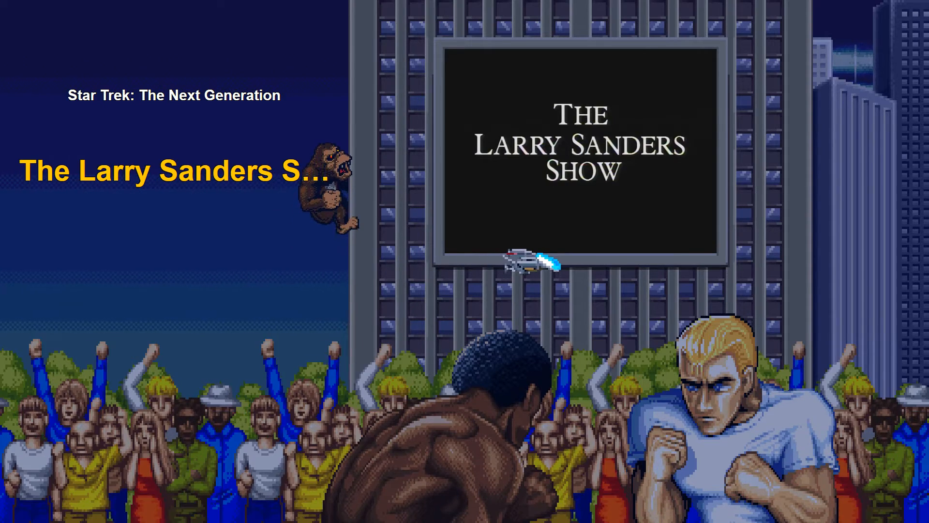
key("Return")
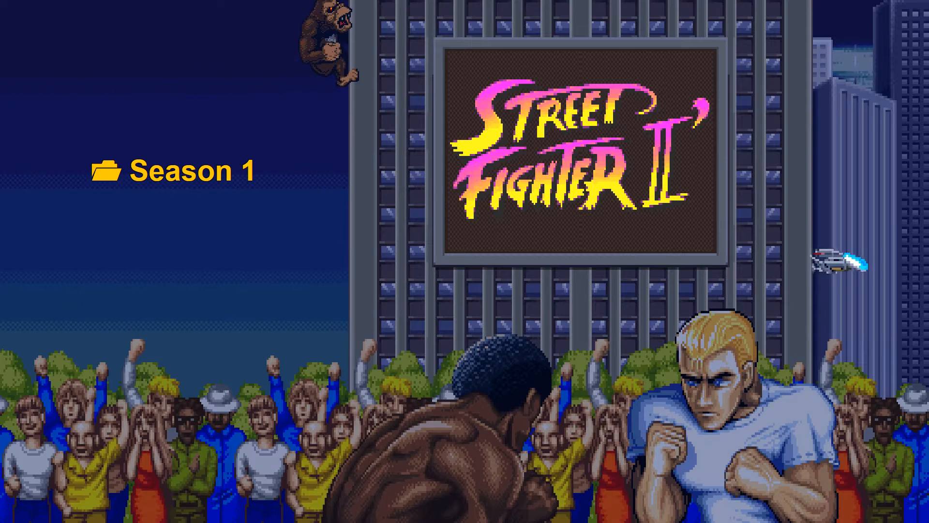
key("Return")
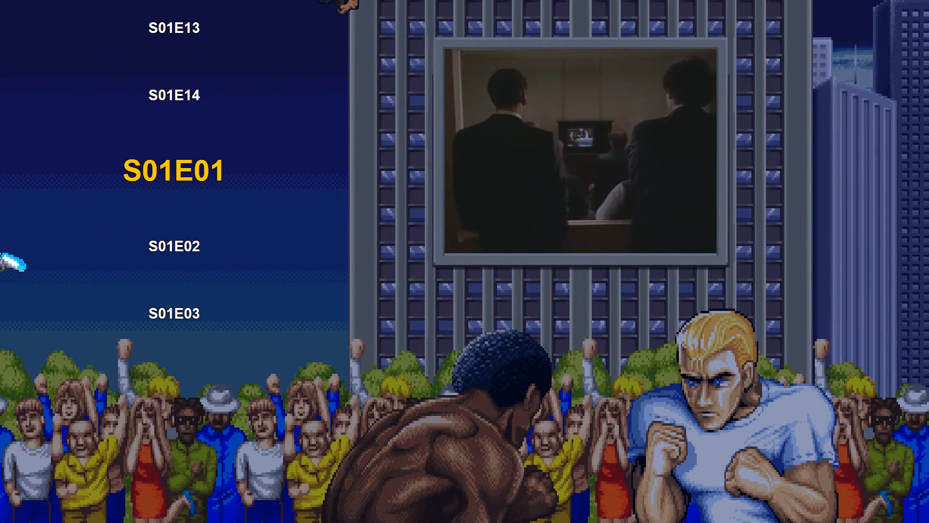
key("Down")
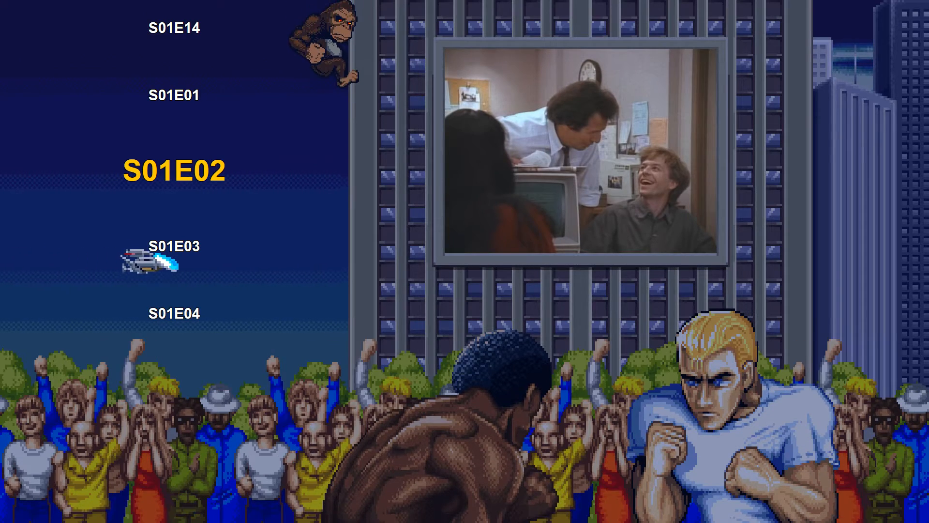
key("Down")
key("Down")
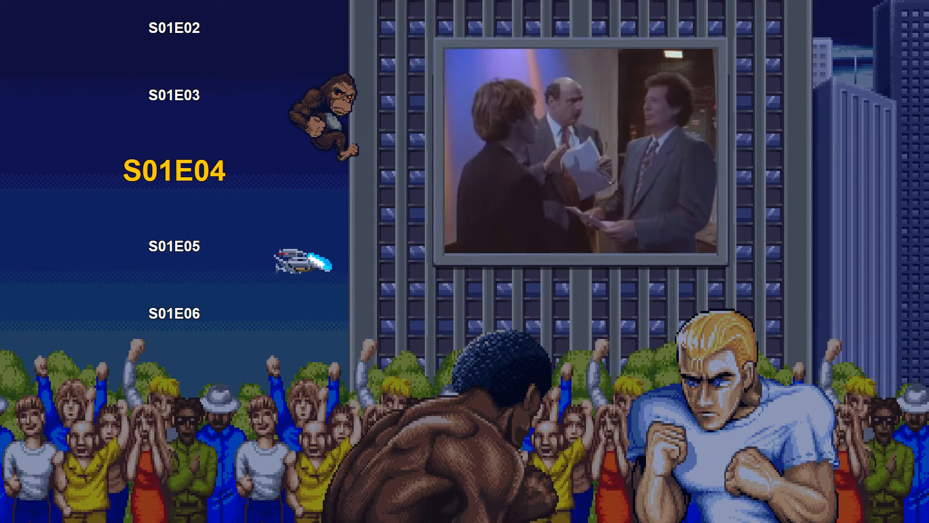
key("Down")
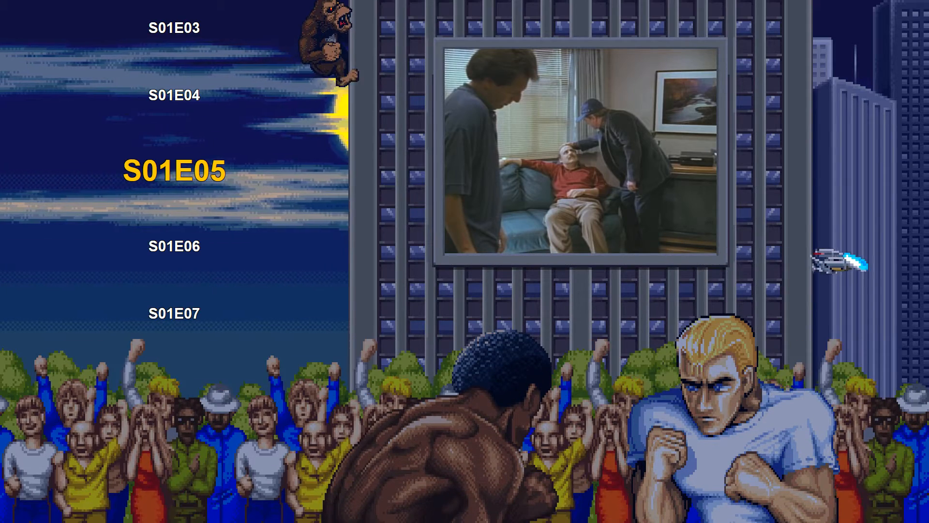
key("BackSpace")
key("Escape")
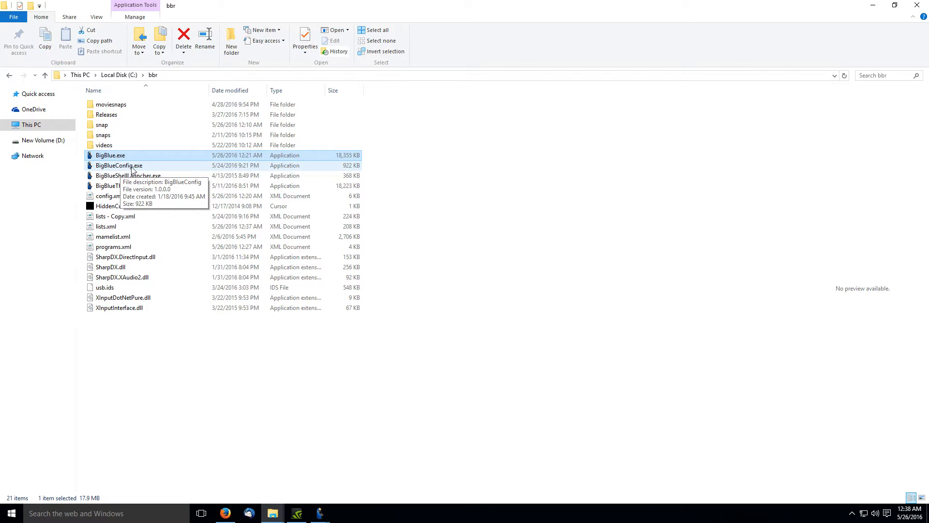
- Switch back to the Big Blue configuration program and close the TV Shows list editor
mouse_move(320, 513)
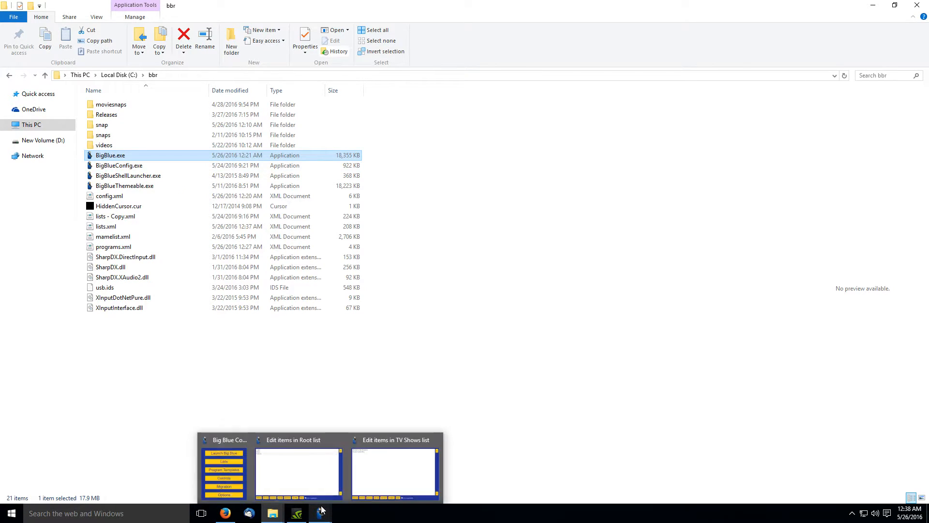
left_click(375, 475)
left_click(685, 124)
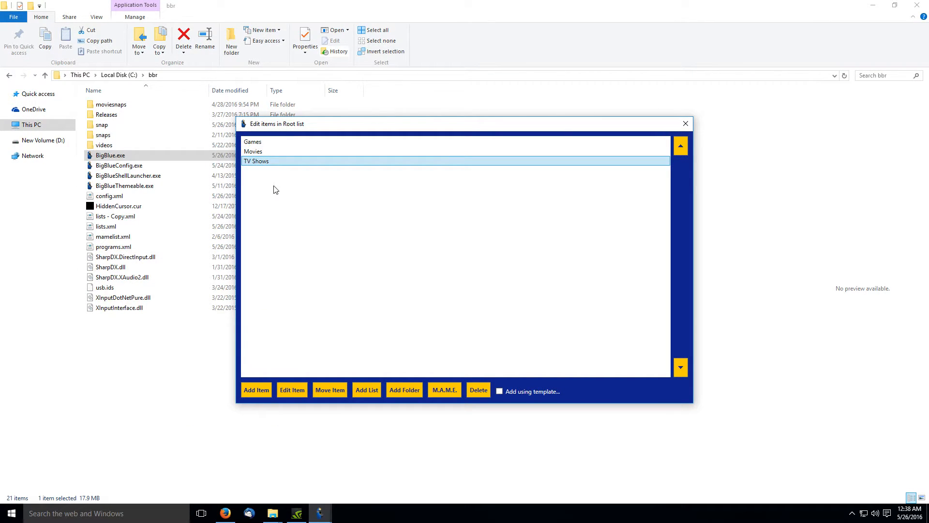
- Add an item named MAME with program location d:\oglmame\mame169.exe to the Root list and place it below TV Shows
left_click(265, 392)
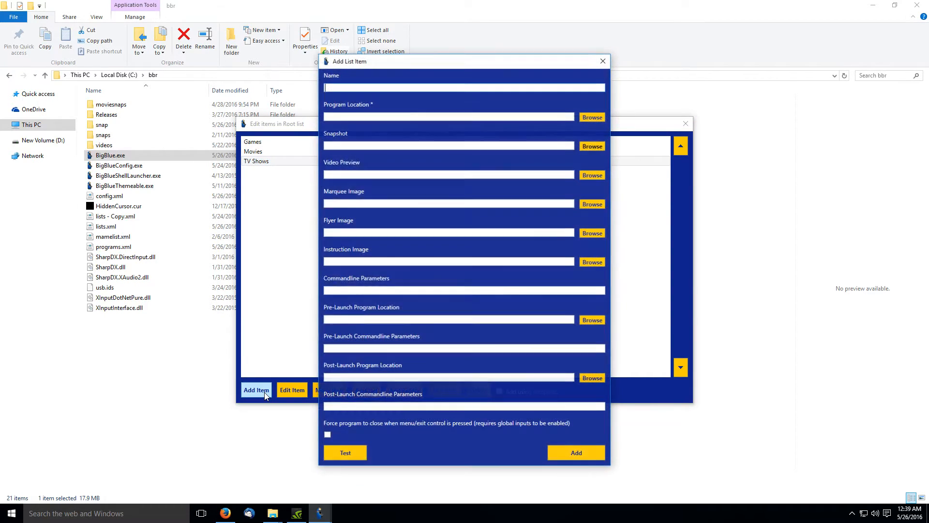
type("MAM")
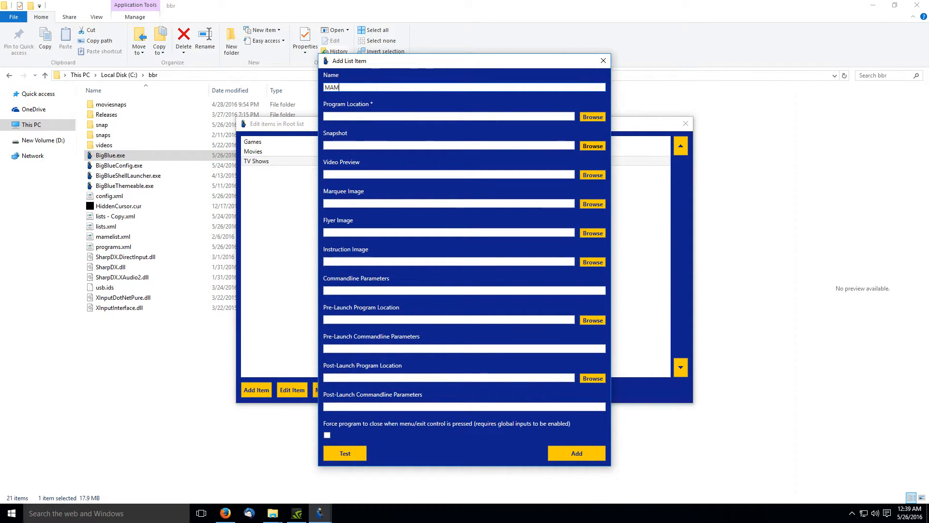
type("Ed:\\")
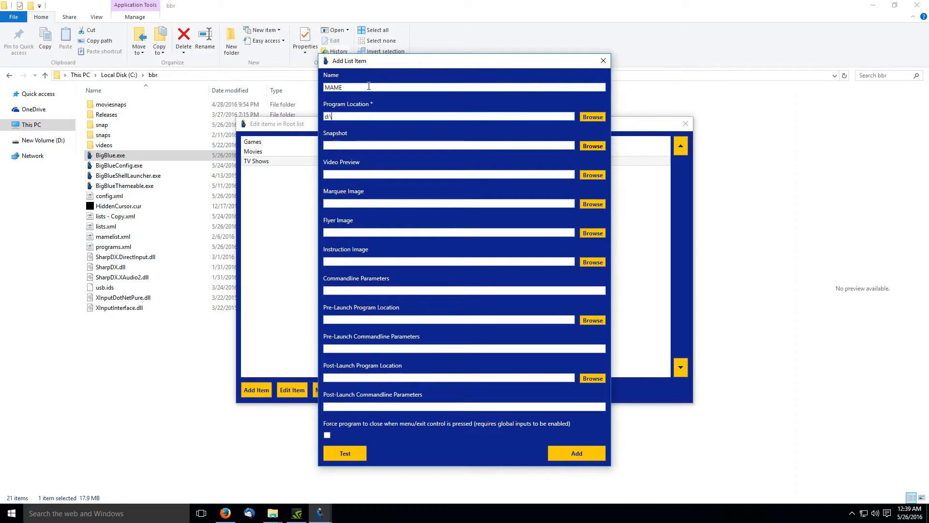
type("oglmame\\mame169.exe")
left_click(354, 147)
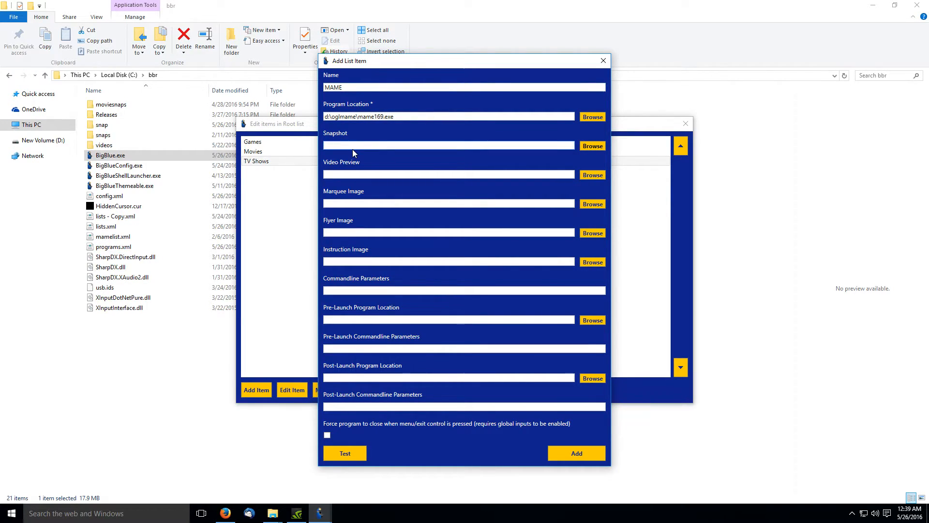
type("sn")
key("BackSpace")
left_click(558, 459)
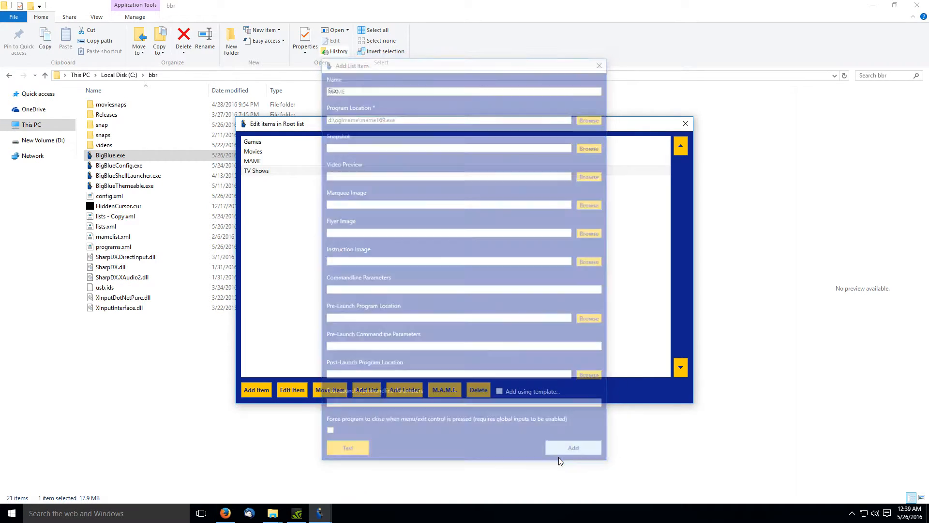
left_click(269, 160)
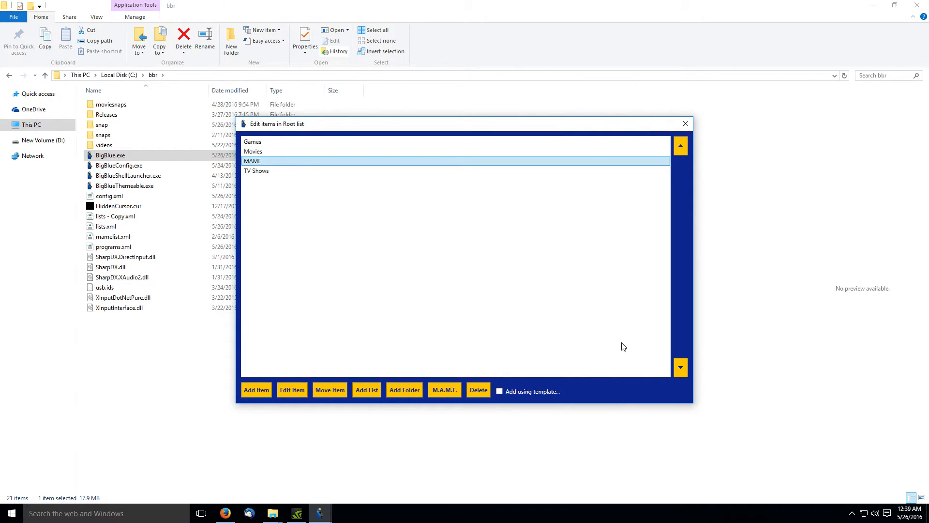
left_click(681, 369)
- Convert the MAME item to a folder, choosing BD-ROM Drive (E:) as its location
left_click(254, 173)
double_click(255, 172)
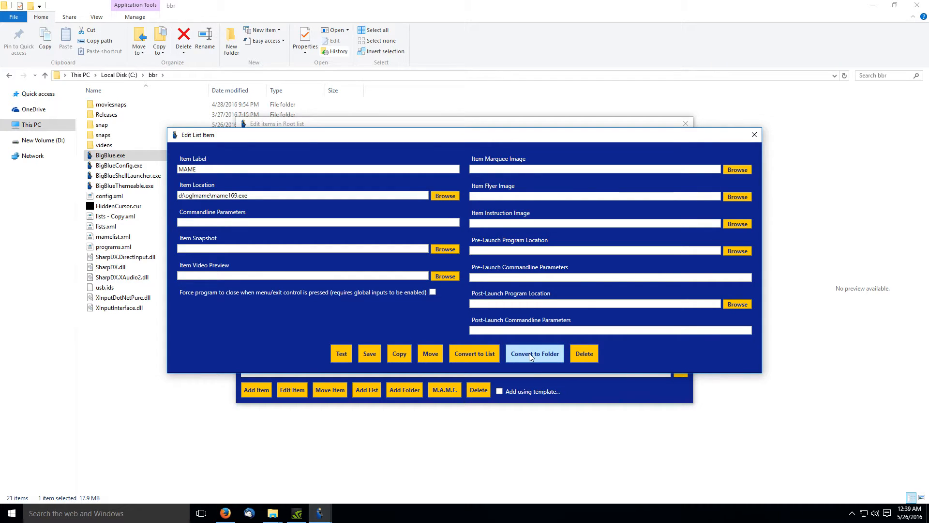
mouse_move(281, 134)
left_mouse_down()
mouse_move(287, 244)
mouse_move(290, 136)
left_mouse_up()
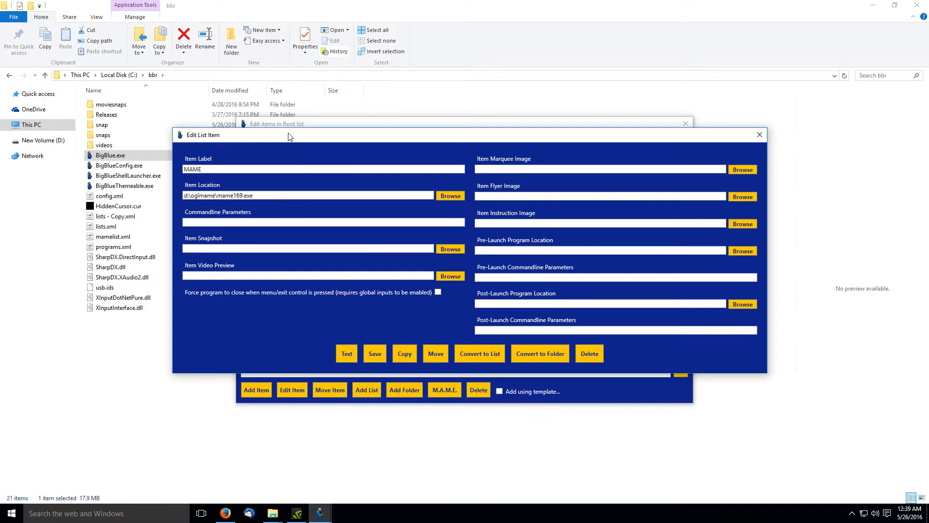
left_click(537, 353)
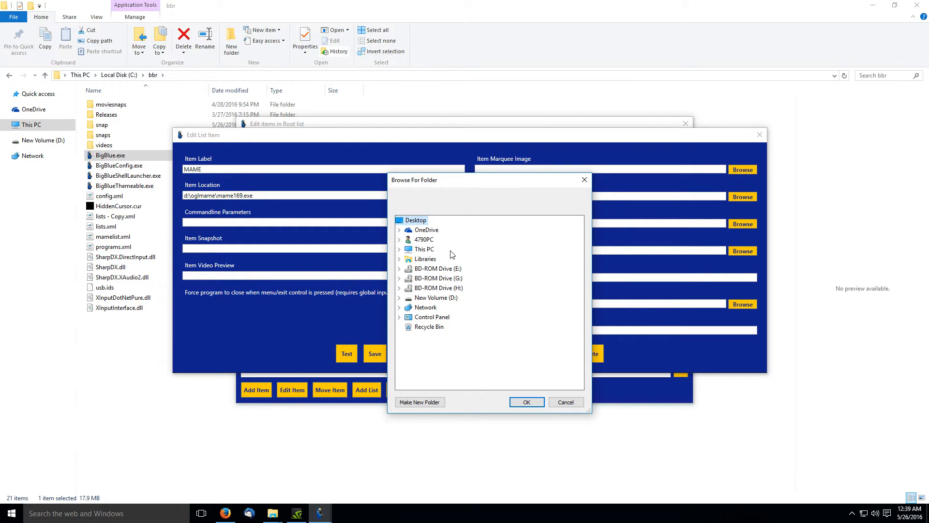
left_click(452, 268)
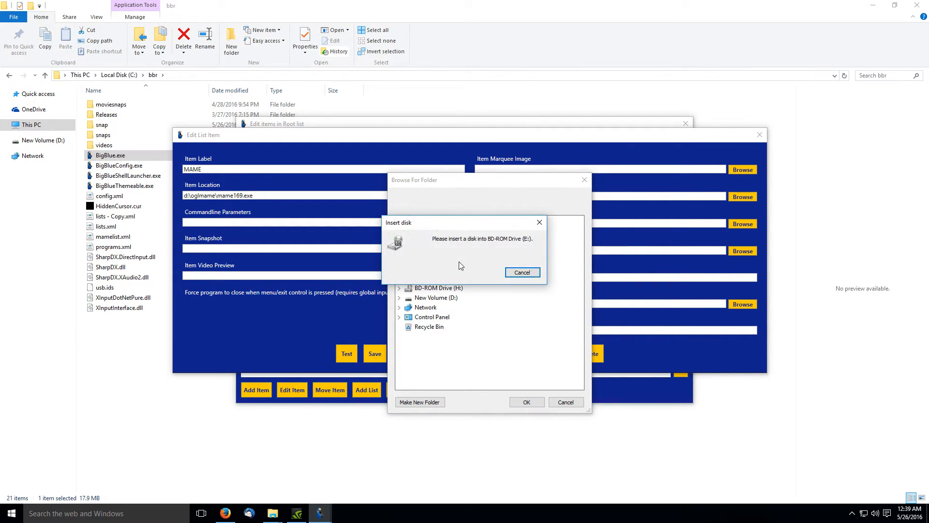
left_click(506, 273)
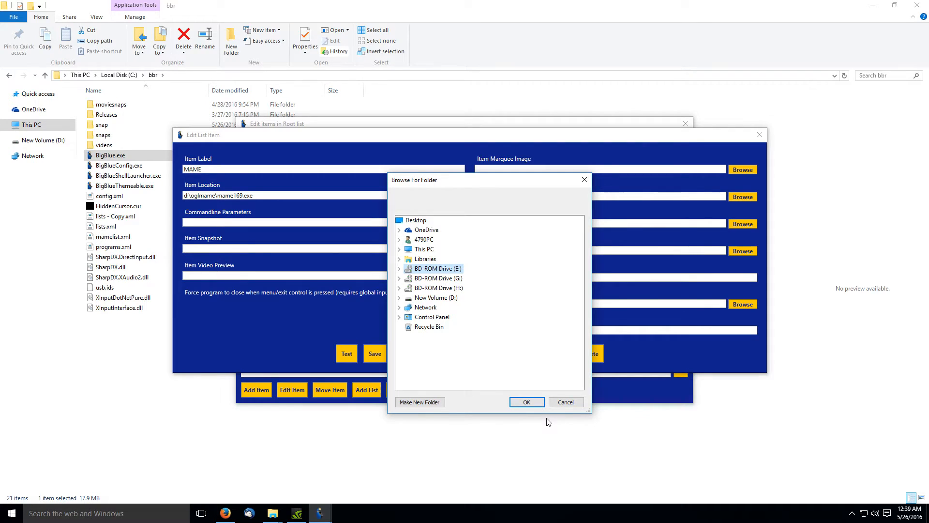
left_click(527, 402)
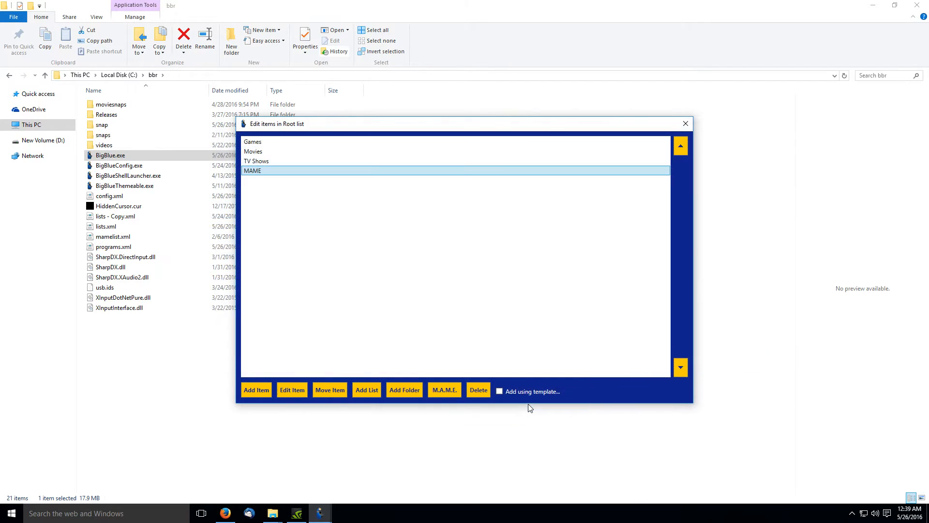
- Open the MAME folder for editing and populate its fields from the M.A.M.E. folder template
double_click(264, 173)
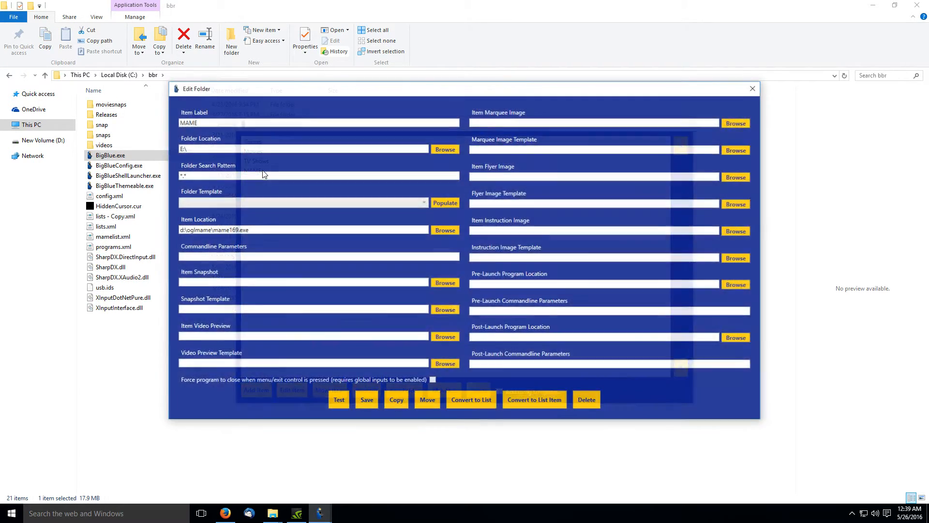
left_click(210, 151)
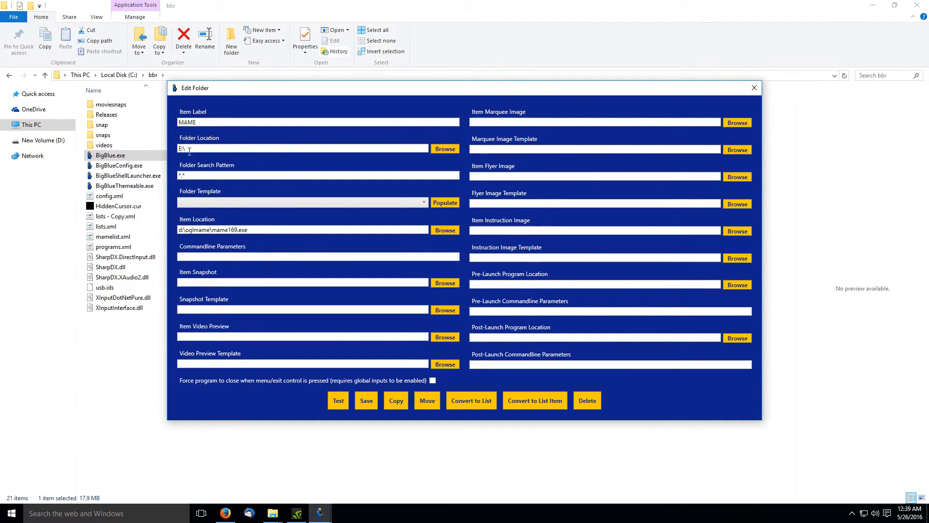
left_click(420, 203)
left_click(418, 214)
left_click(448, 202)
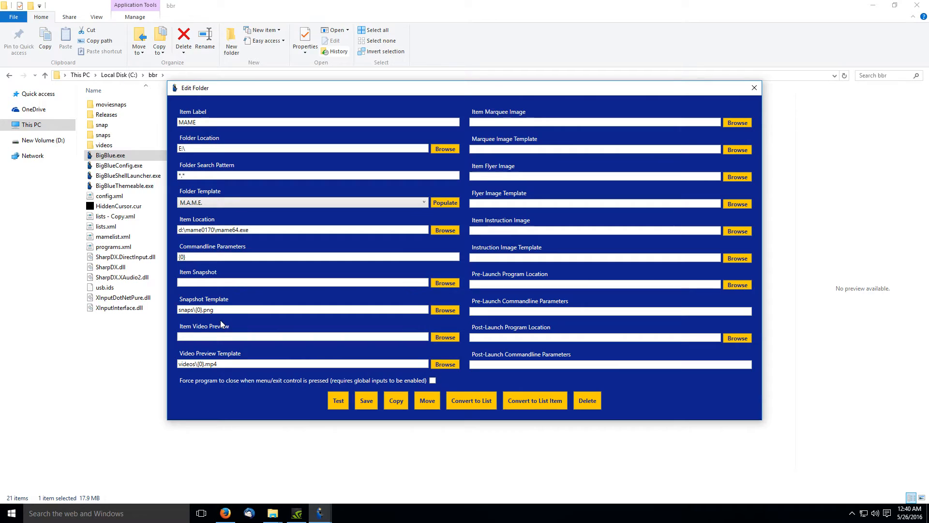
- Change the MAME folder's Snapshot Template to snap\{0}.png
left_click(192, 310)
key("BackSpace")
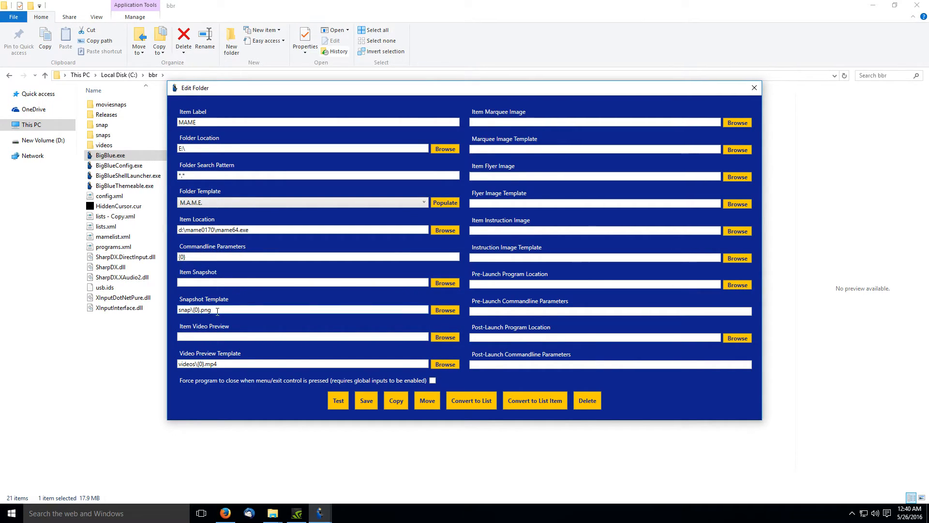
key("ctrl+a")
left_click(214, 309)
- Set the MAME folder's Folder Location to d:\roms and save the folder
left_click(182, 149)
type("d:\\roms")
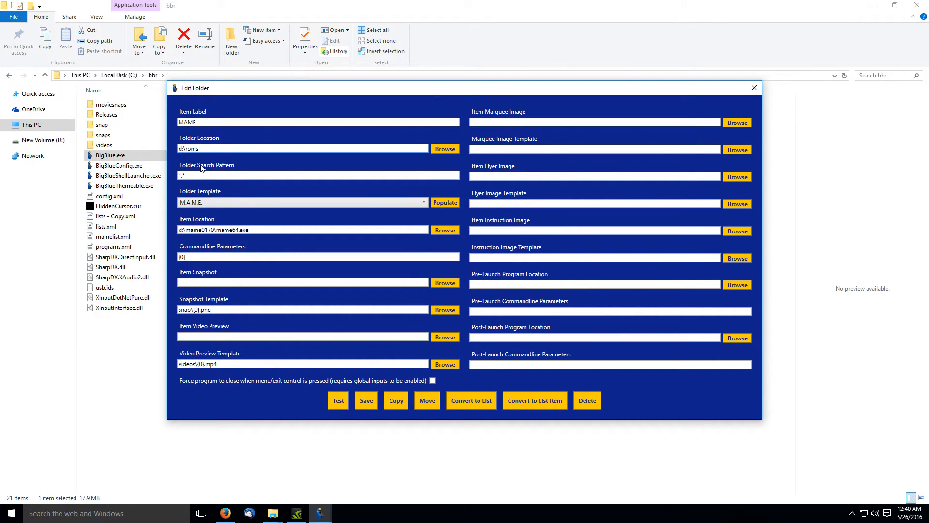
left_click(367, 400)
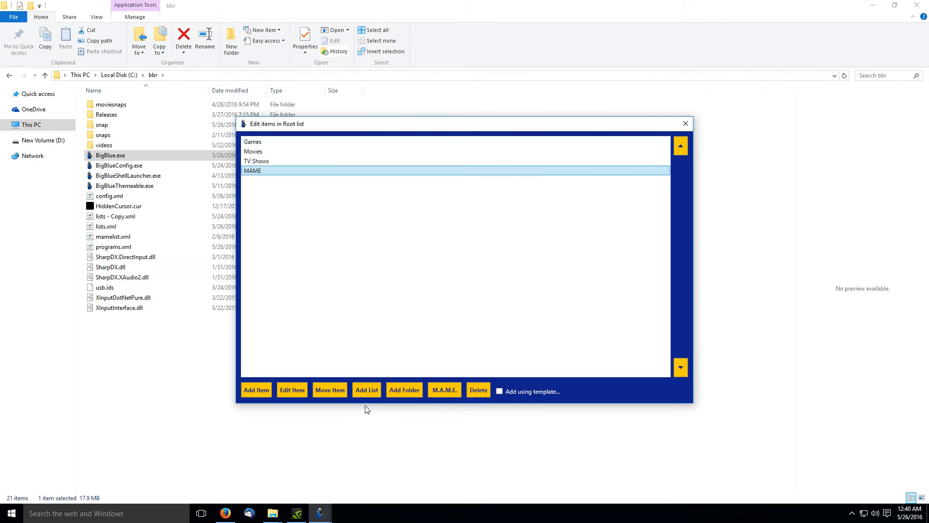
- Launch BigBlue.exe again and open the MAME folder in the front end
key("Escape")
double_click(115, 158)
key("Down")
key("Down")
key("Down")
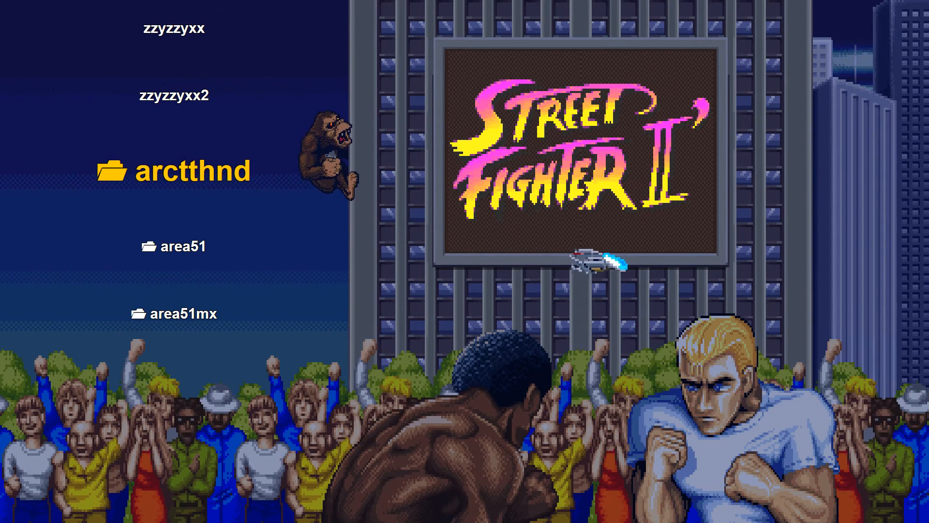
- Browse through the MAME games, viewing the previews of entries such as kinst, and exit the front end
key("Down")
key("Down")
key("Down")
key("Down")
key("Down")
key("Down")
key("Down")
key("Down")
key("Down")
key("Down")
key("Down")
key("Down")
key("Down")
key("Down")
key("Up")
key("Up")
key("Up")
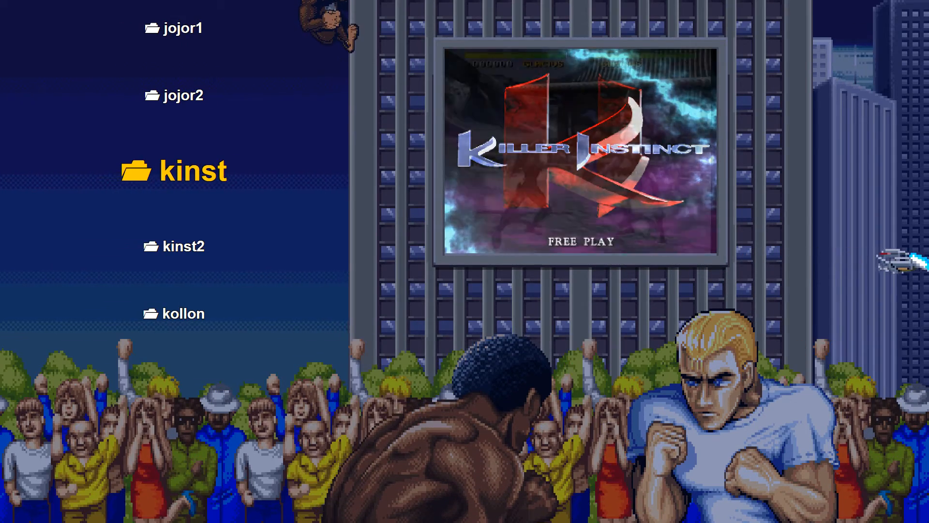
key("Down")
key("Down")
key("Down")
key("Up")
key("Up")
key("Up")
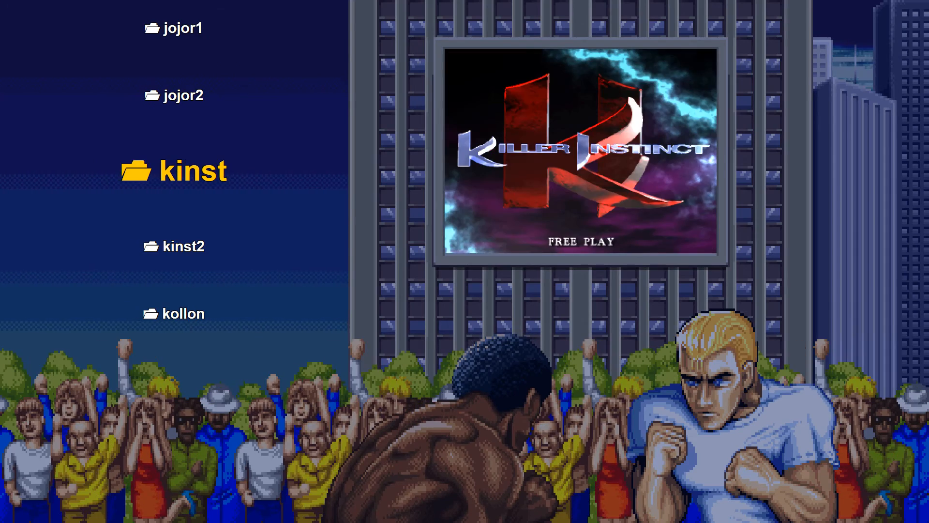
key("Down")
key("Down")
key("Down")
key("Right")
key("Right")
key("Right")
key("Right")
key("Down")
key("Down")
key("Down")
key("Down")
key("Down")
key("Down")
key("Down")
key("Down")
key("Down")
key("Down")
key("Down")
key("Down")
key("Down")
key("Down")
key("Down")
key("Down")
key("Down")
key("Down")
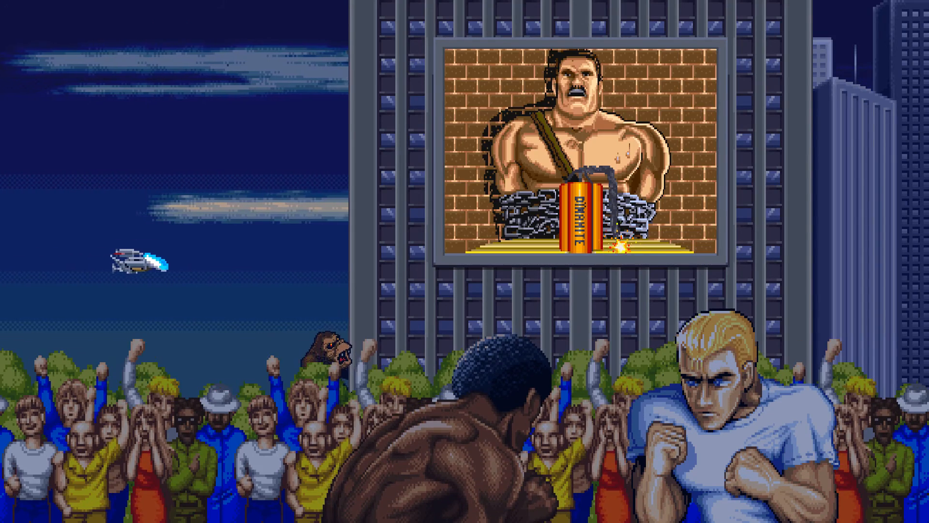
key("Escape")
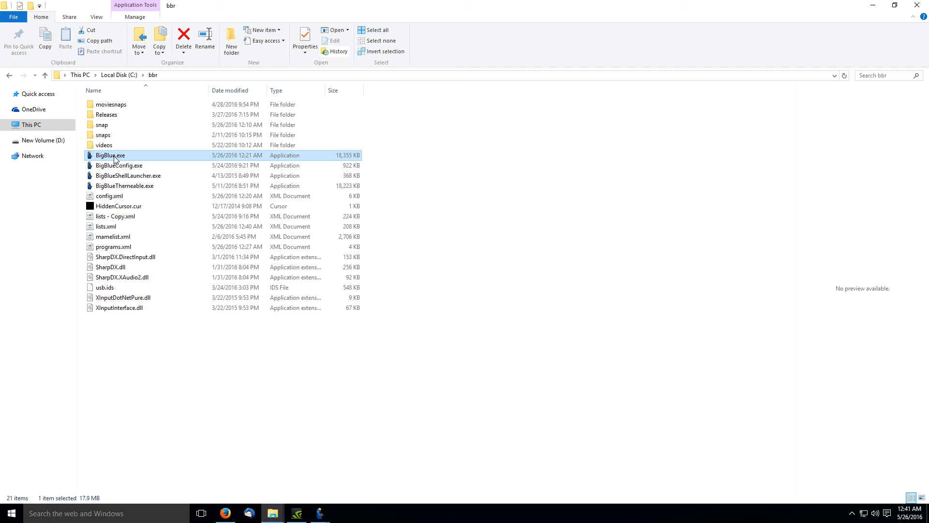